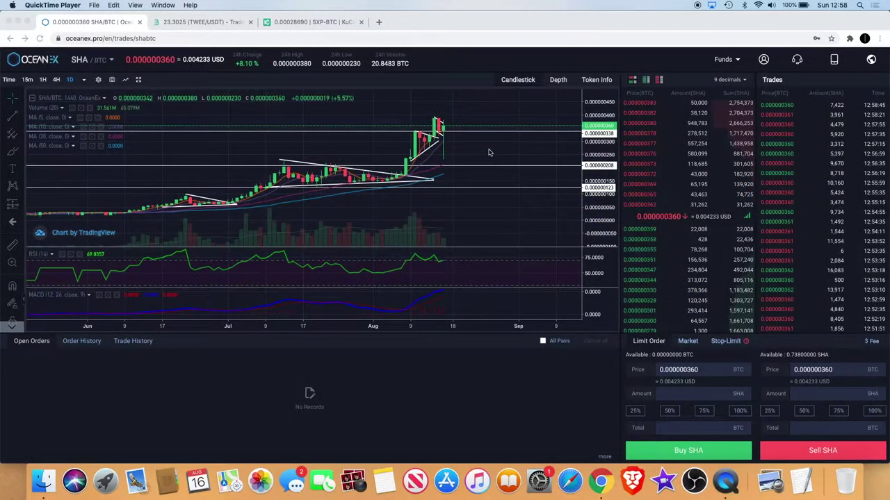
# Zoom in and out on the daily SHA/BTC chart to review recent candles.
pyautogui.scroll(-3, 489, 152)
pyautogui.scroll(4, 391, 145)
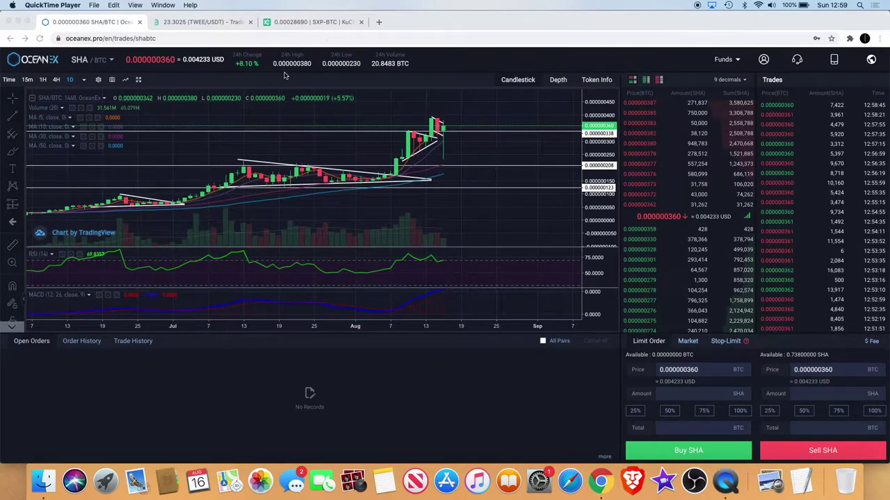
pyautogui.scroll(-4, 348, 172)
pyautogui.scroll(5, 348, 173)
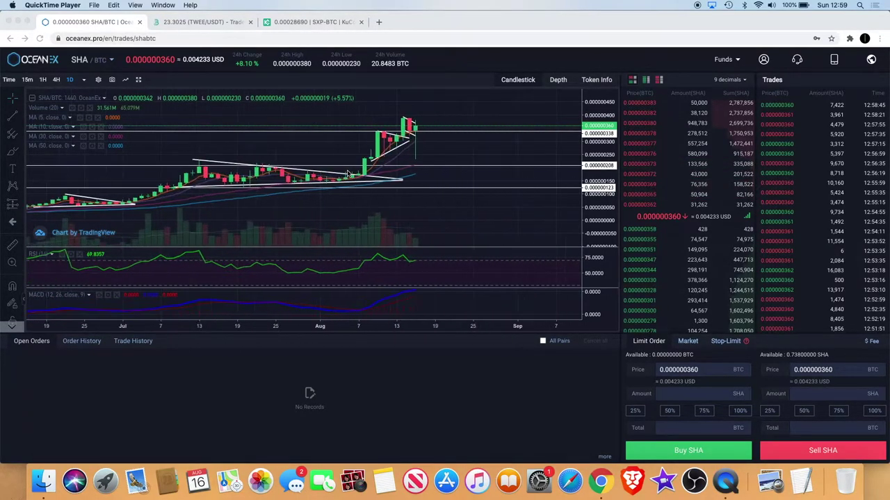
pyautogui.scroll(1, 348, 173)
pyautogui.scroll(1, 425, 149)
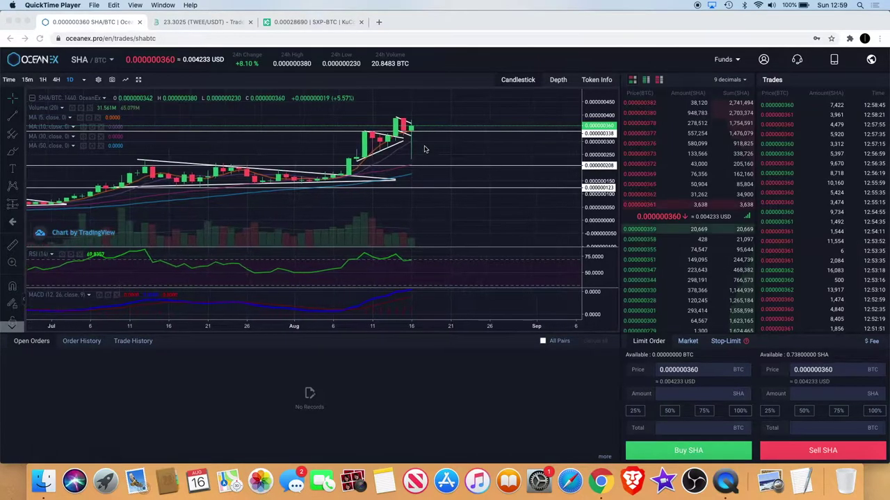
pyautogui.scroll(2, 421, 145)
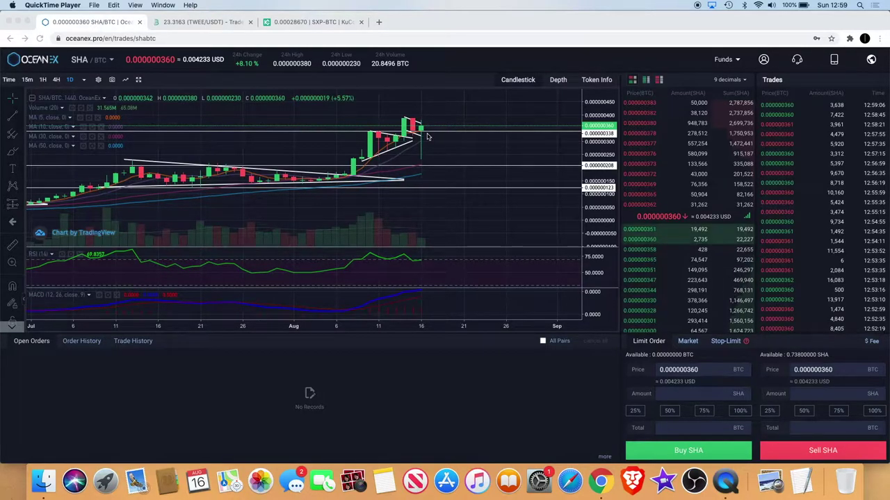
pyautogui.scroll(-5, 427, 142)
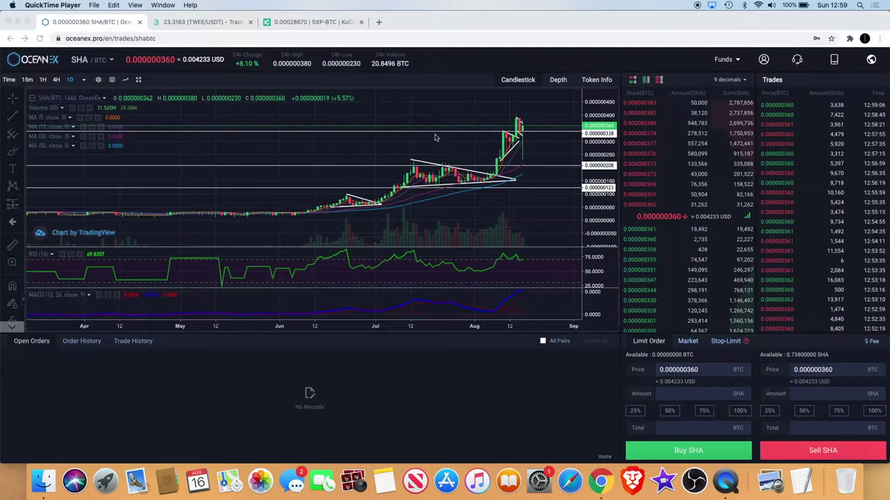
pyautogui.scroll(3, 445, 136)
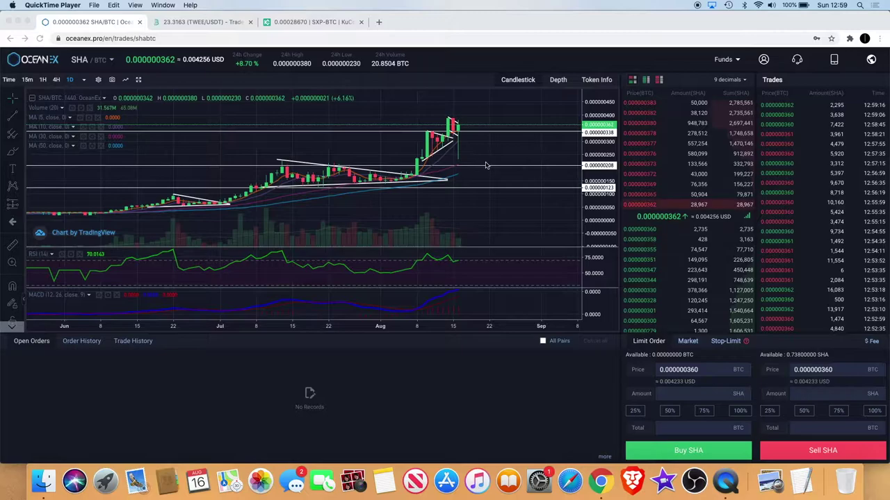
# Change the SHA/BTC chart timeframe from daily to 4H.
pyautogui.click(54, 81)
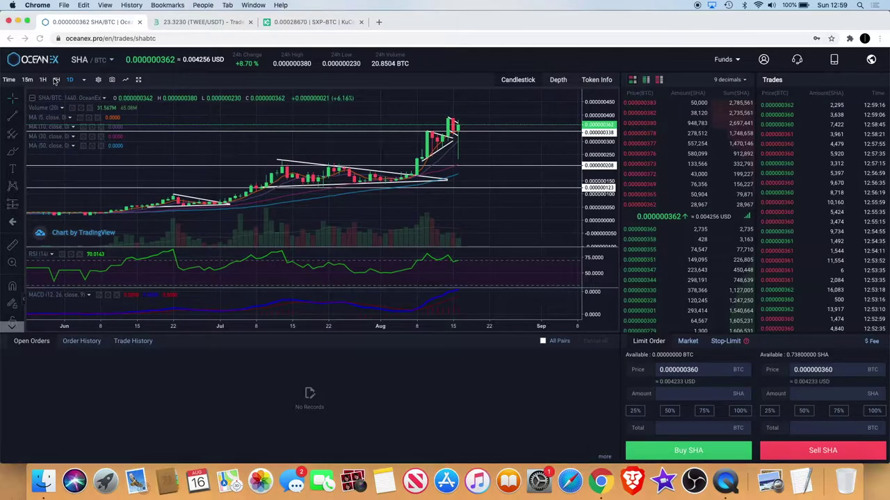
pyautogui.click(78, 82)
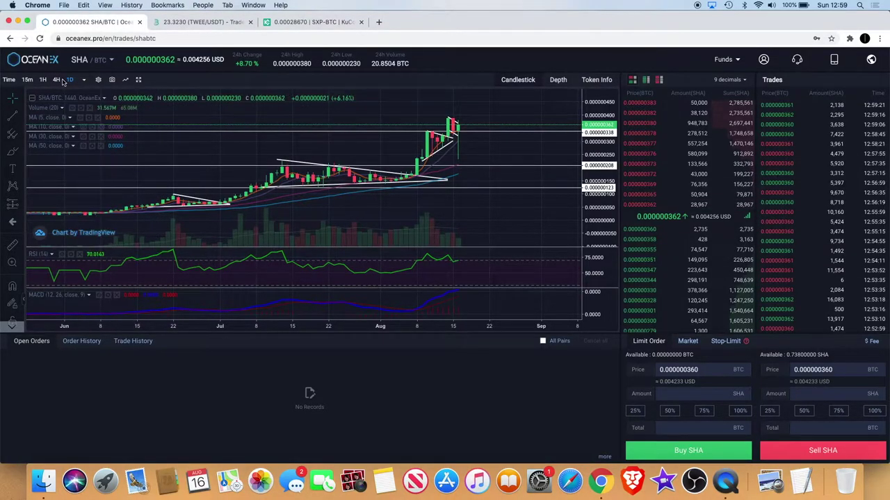
pyautogui.click(58, 81)
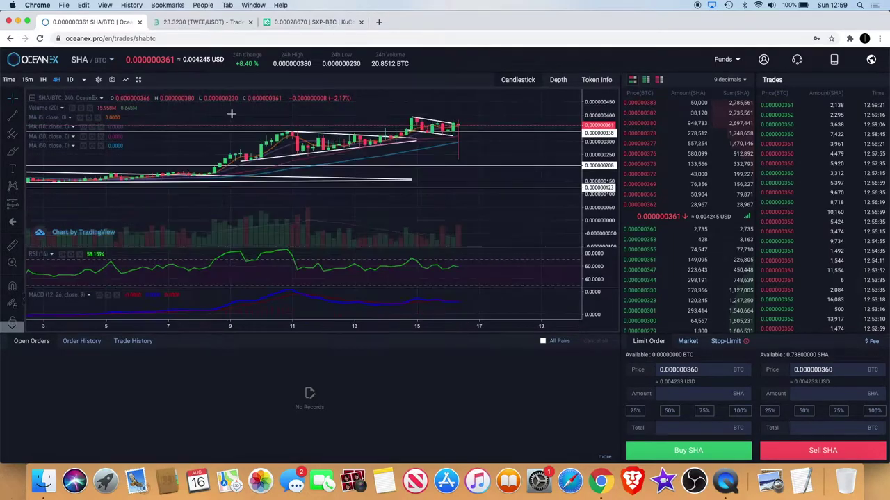
# Zoom and pan the 4H chart to inspect converging trendlines near 0.000000361 BTC.
pyautogui.scroll(3, 305, 162)
pyautogui.scroll(5, 305, 162)
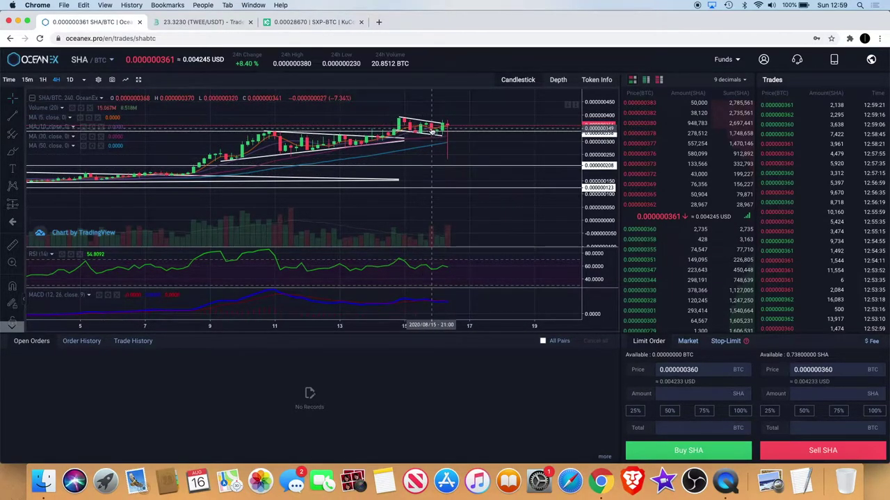
pyautogui.scroll(3, 433, 136)
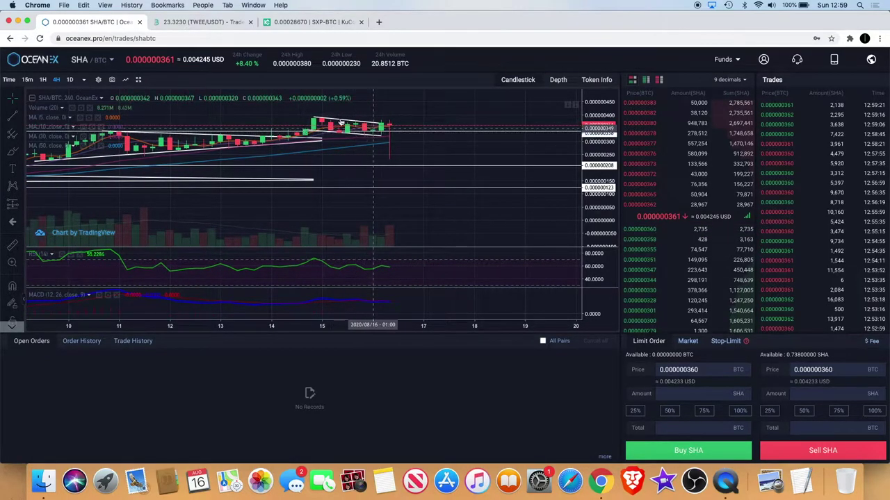
pyautogui.scroll(-3, 387, 141)
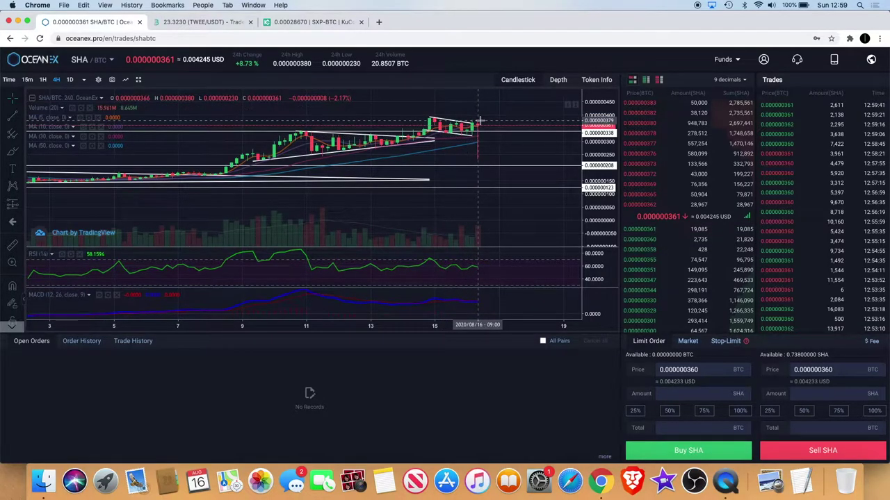
pyautogui.scroll(2, 487, 157)
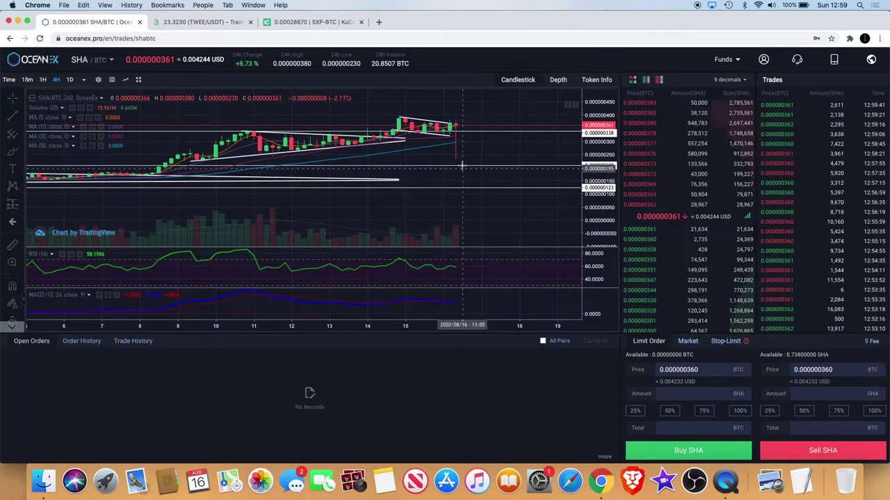
pyautogui.scroll(-6, 469, 160)
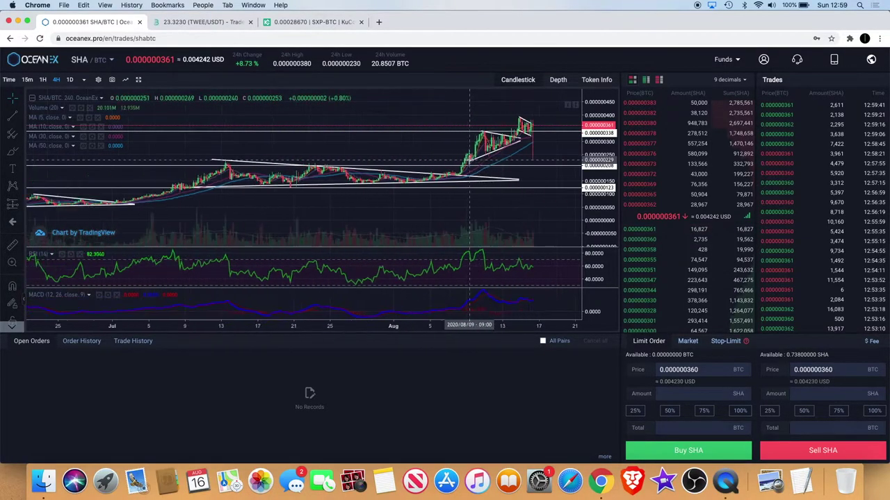
pyautogui.scroll(5, 469, 160)
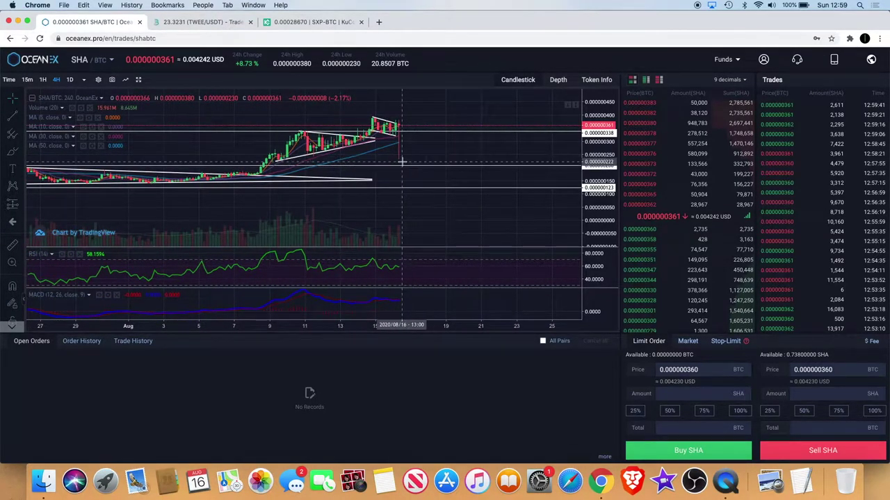
pyautogui.scroll(2, 424, 162)
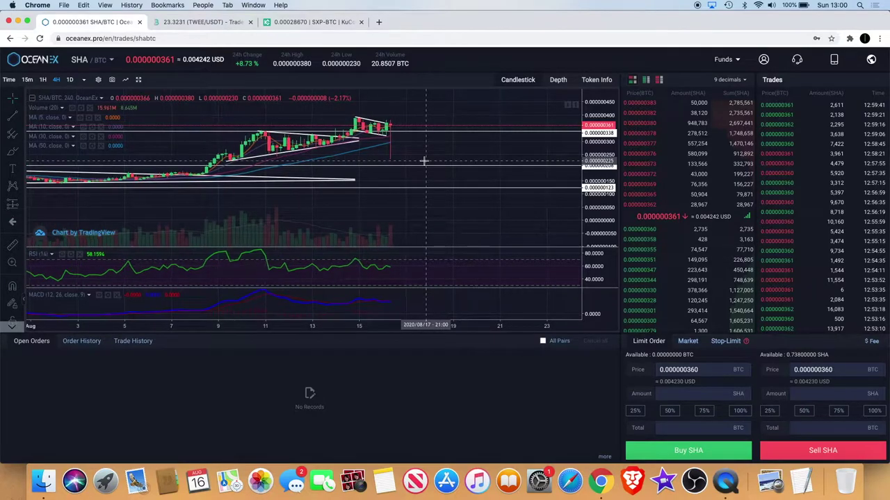
pyautogui.scroll(2, 424, 161)
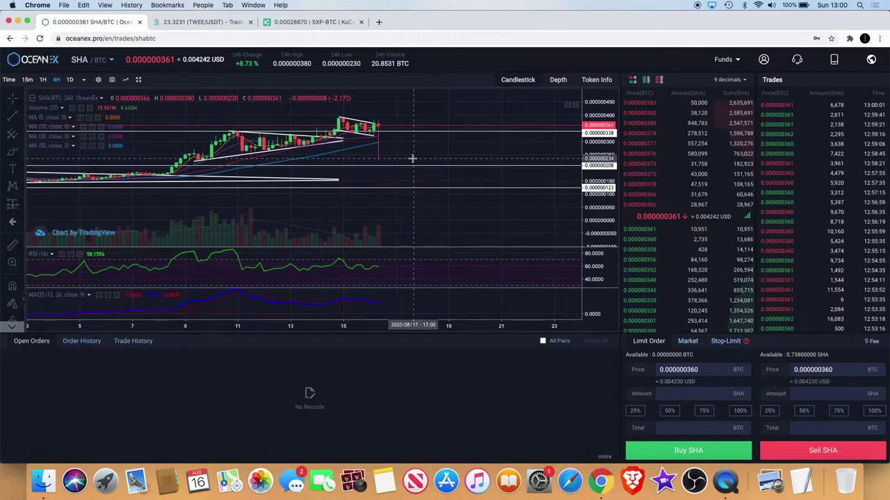
pyautogui.hscroll(-3, 412, 159)
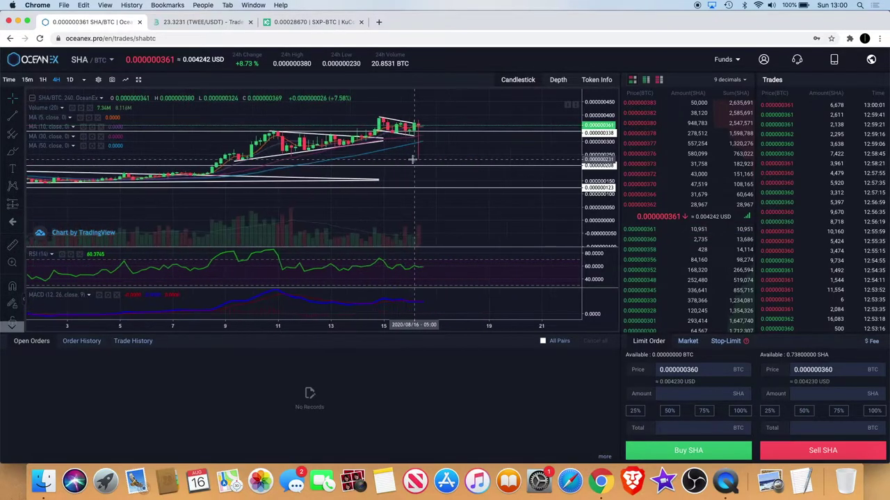
pyautogui.scroll(3, 412, 159)
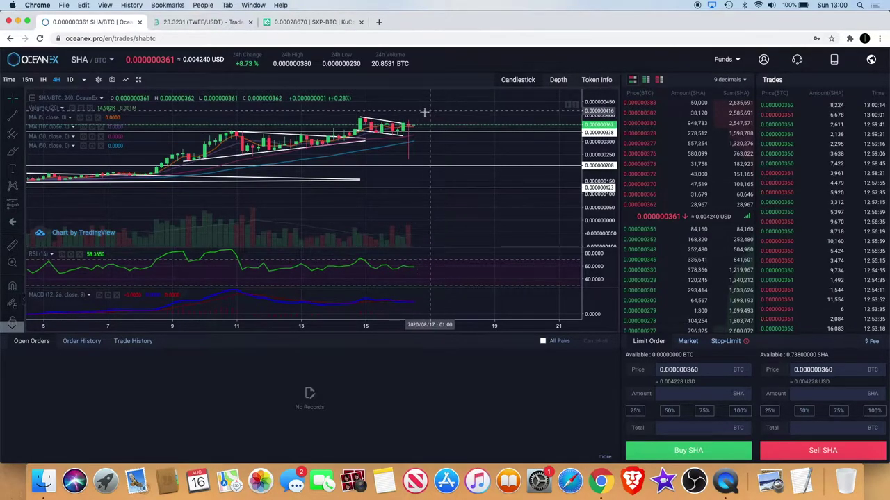
pyautogui.scroll(5, 421, 124)
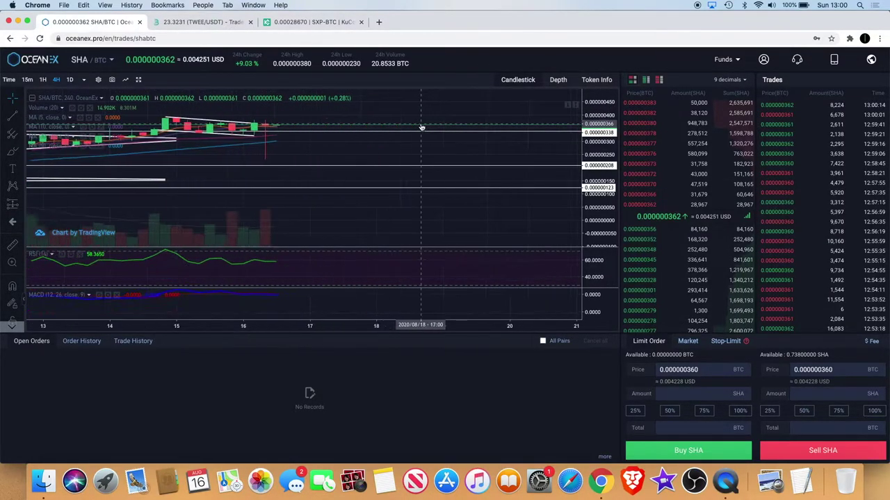
pyautogui.scroll(2, 420, 128)
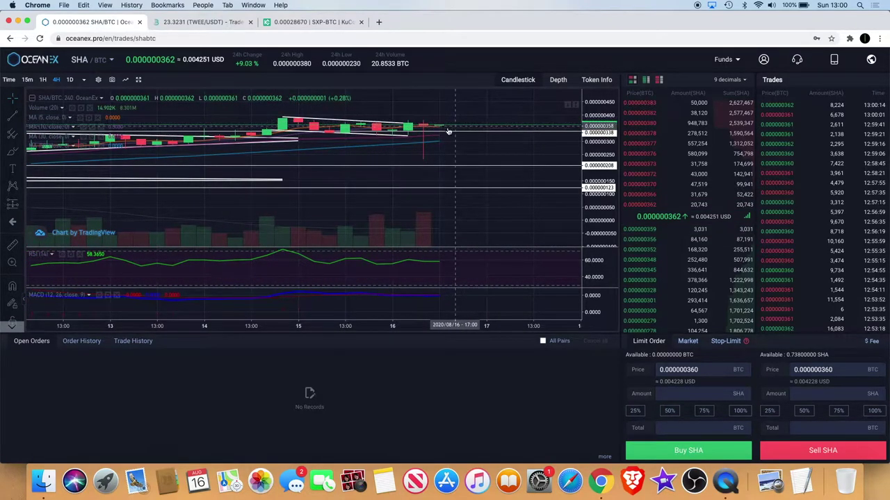
pyautogui.scroll(-4, 459, 119)
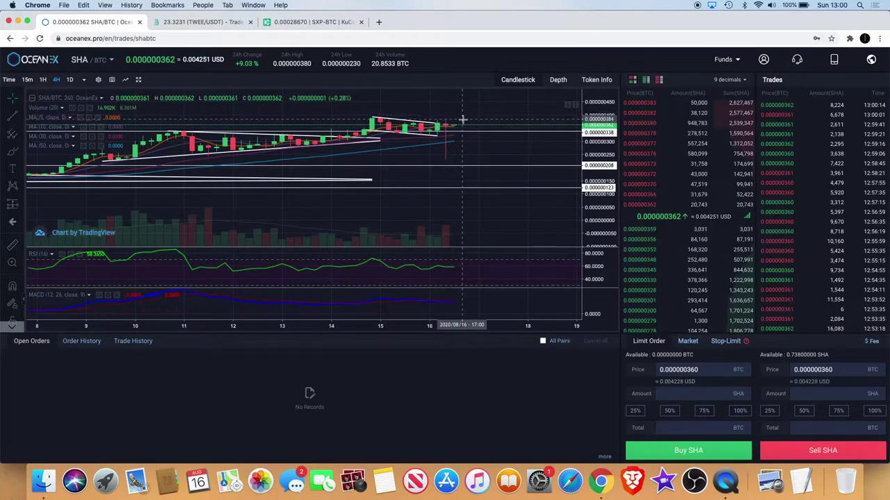
pyautogui.scroll(-3, 460, 117)
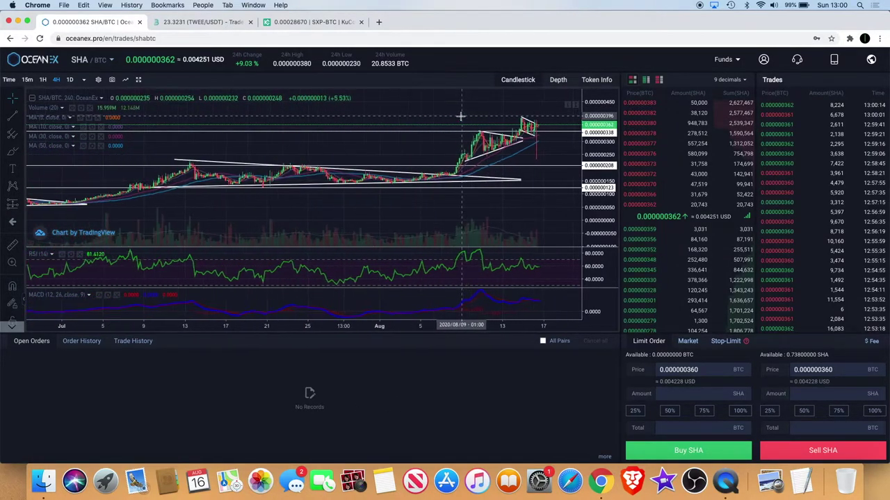
pyautogui.scroll(1, 460, 116)
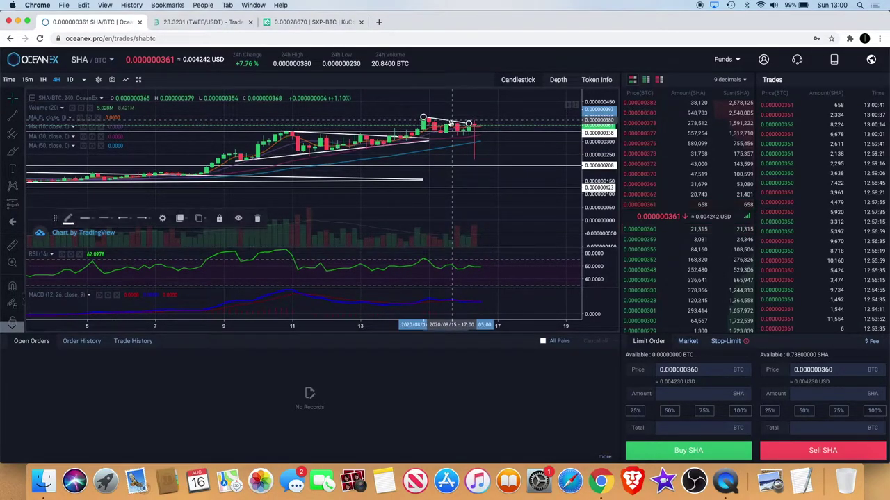
# Measure the 4H move from support to current price: 0.000000134 BTC (58.46%) over 10 bars.
pyautogui.scroll(-1, 483, 158)
pyautogui.scroll(-4, 483, 158)
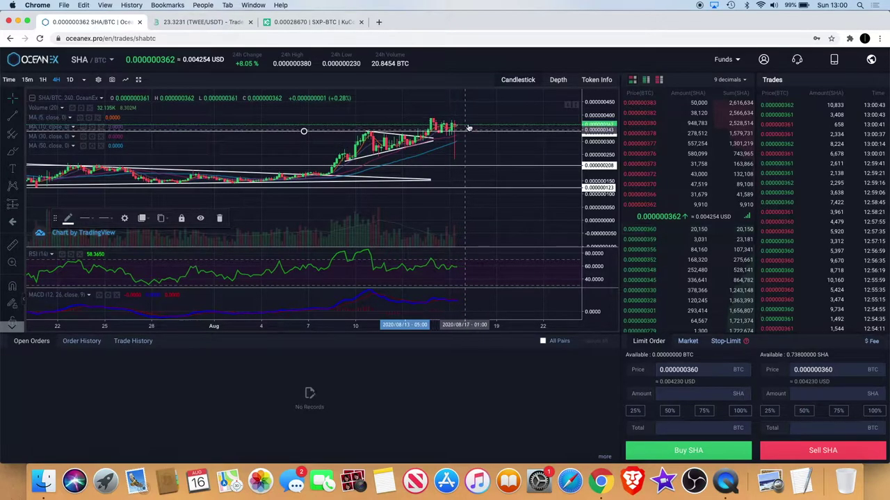
pyautogui.scroll(-3, 485, 124)
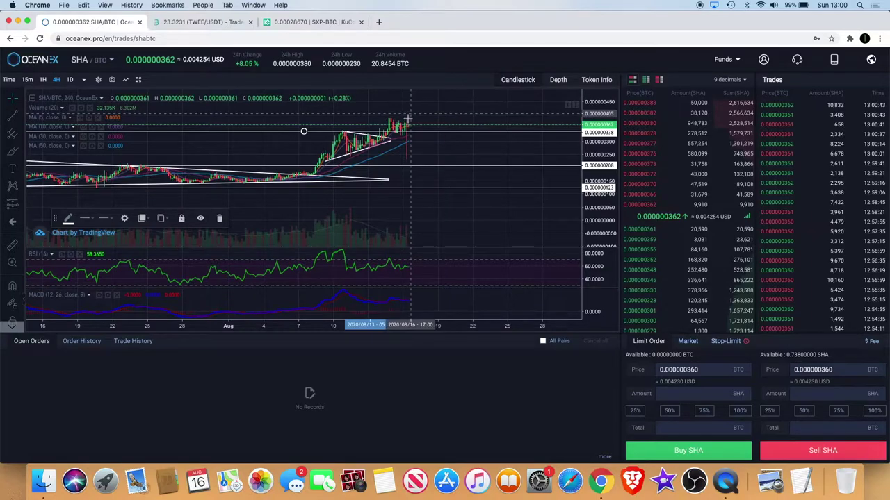
pyautogui.scroll(5, 408, 132)
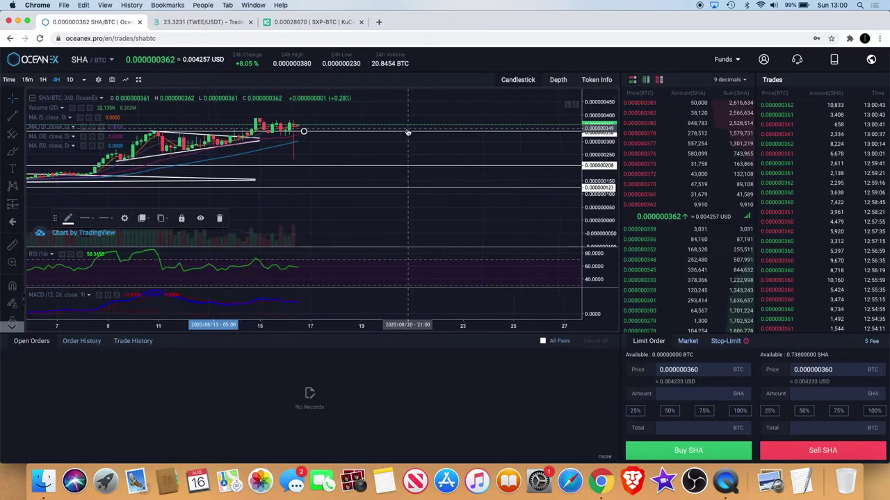
pyautogui.scroll(-3, 416, 139)
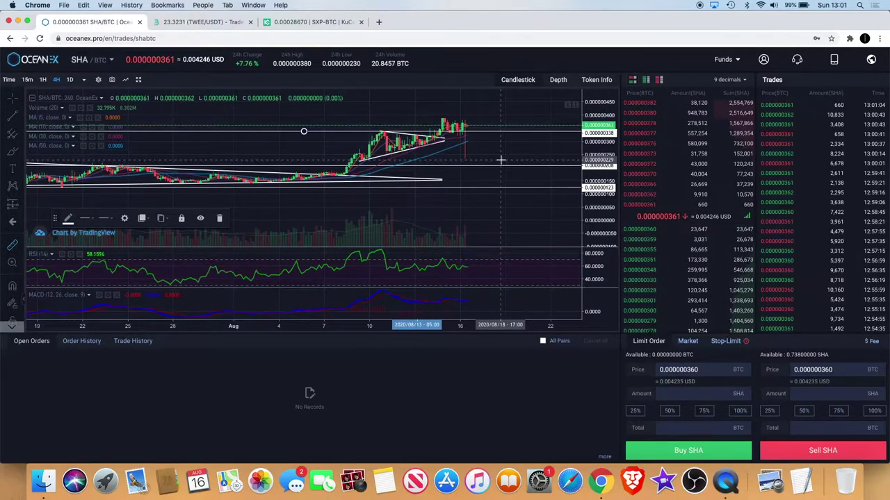
pyautogui.moveTo(501, 160); pyautogui.dragTo(526, 125)
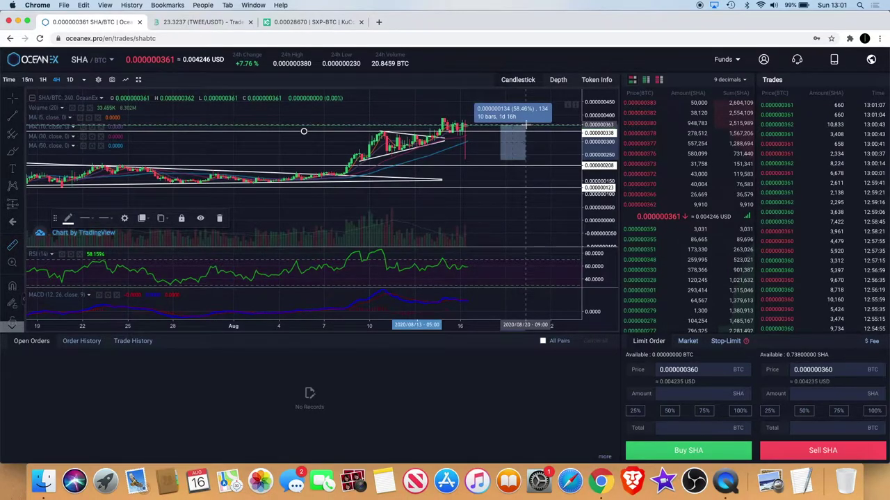
# Clear the price-range measurement from the SHA/BTC 4H chart.
pyautogui.click(520, 150)
pyautogui.scroll(-2, 520, 150)
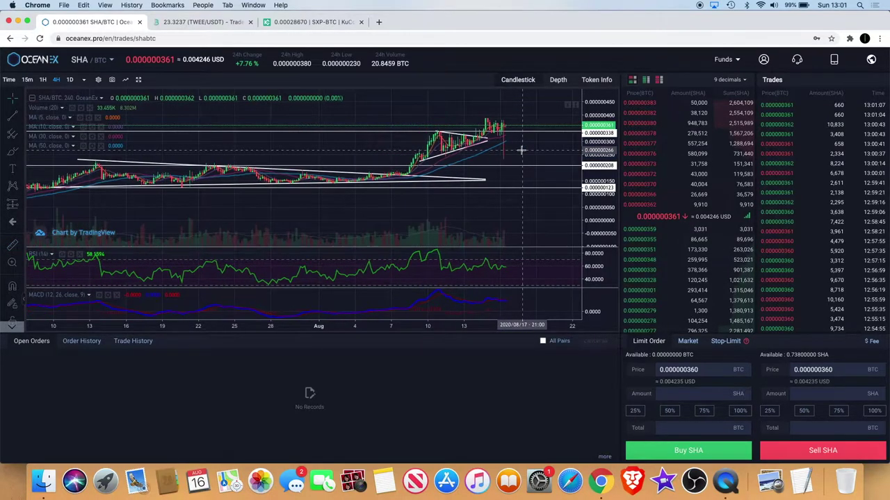
pyautogui.scroll(4, 521, 150)
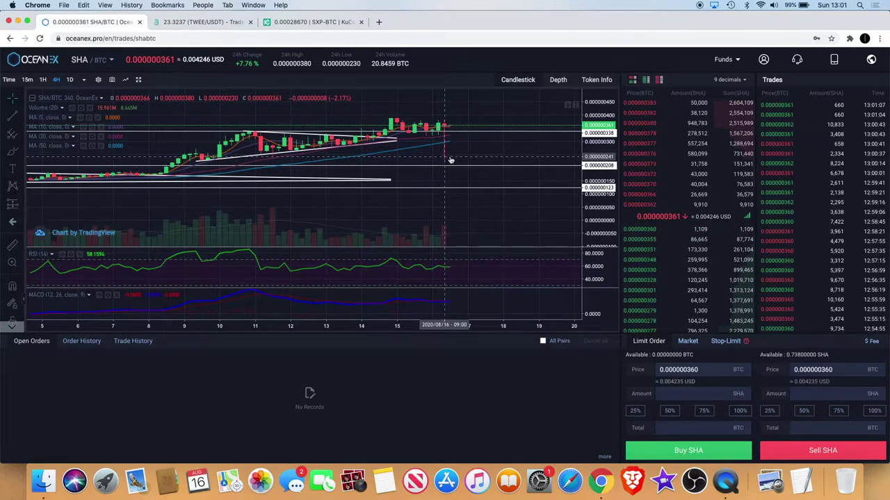
# Shift the 4H chart to leave space after the latest candles, then go to KuCoin's SXP/BTC chart.
pyautogui.scroll(-3, 488, 152)
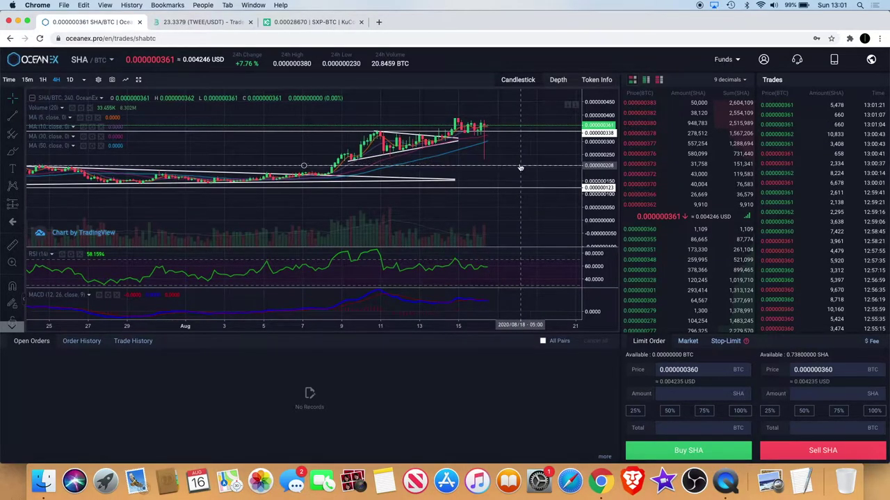
pyautogui.scroll(-2, 520, 167)
pyautogui.scroll(1, 520, 167)
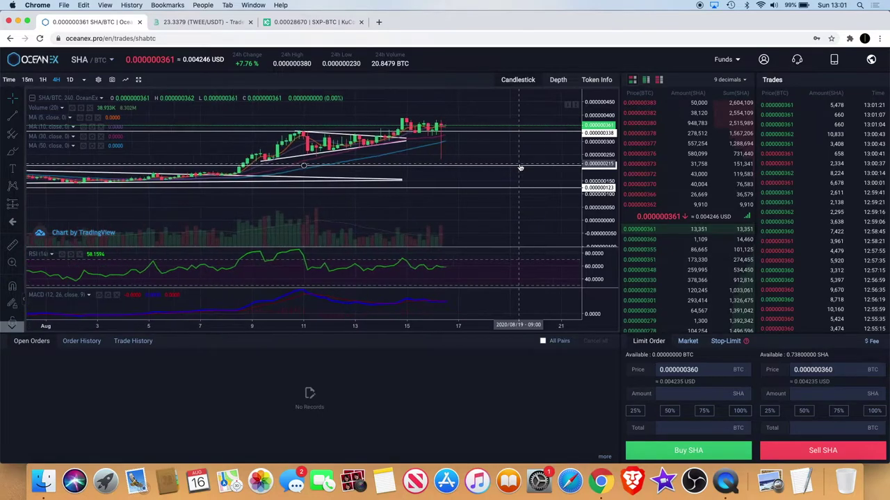
pyautogui.scroll(-5, 414, 133)
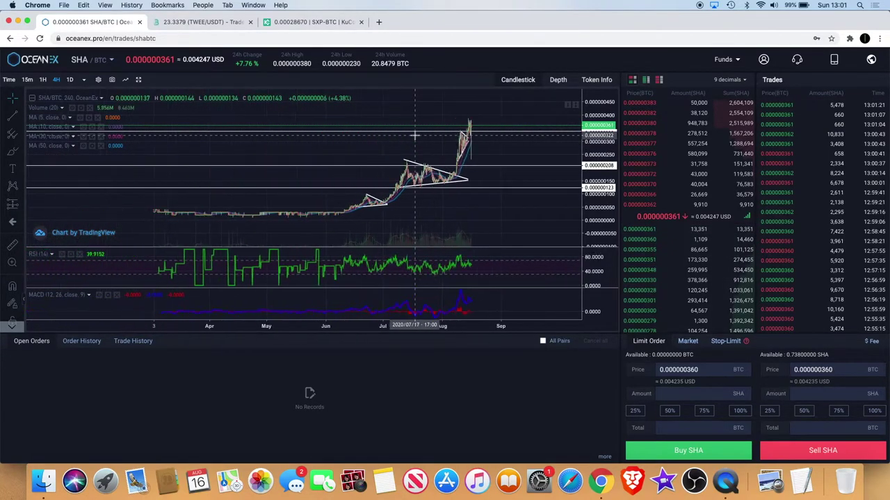
pyautogui.scroll(4, 415, 133)
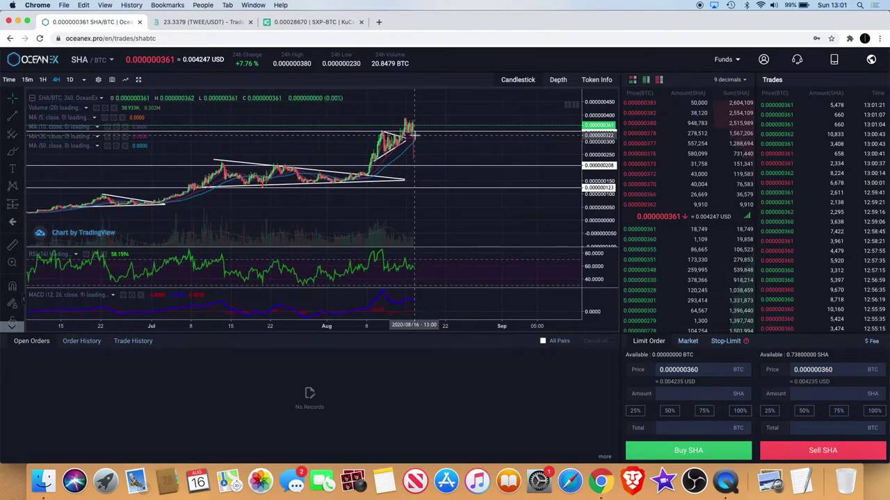
pyautogui.scroll(1, 415, 134)
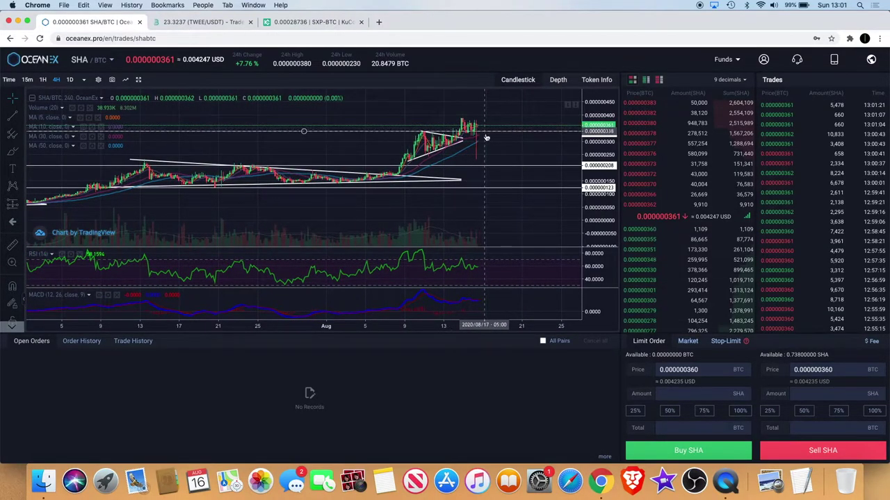
pyautogui.scroll(-1, 528, 160)
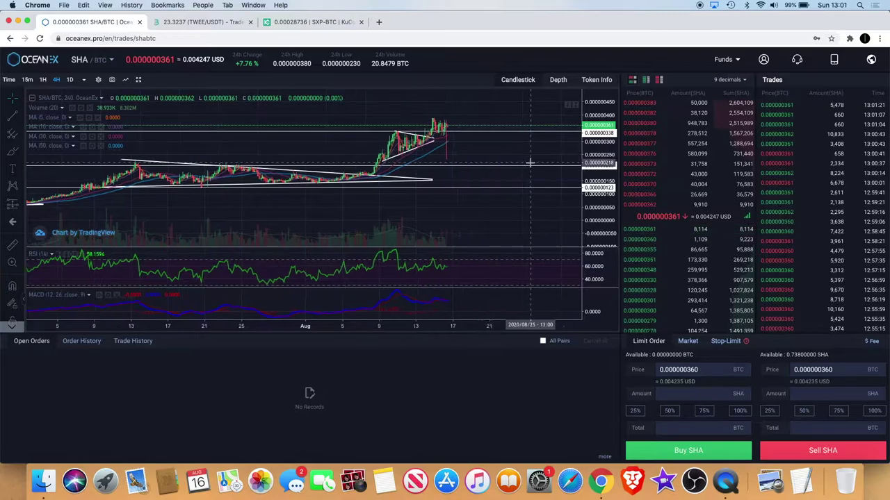
pyautogui.moveTo(530, 163); pyautogui.dragTo(453, 153)
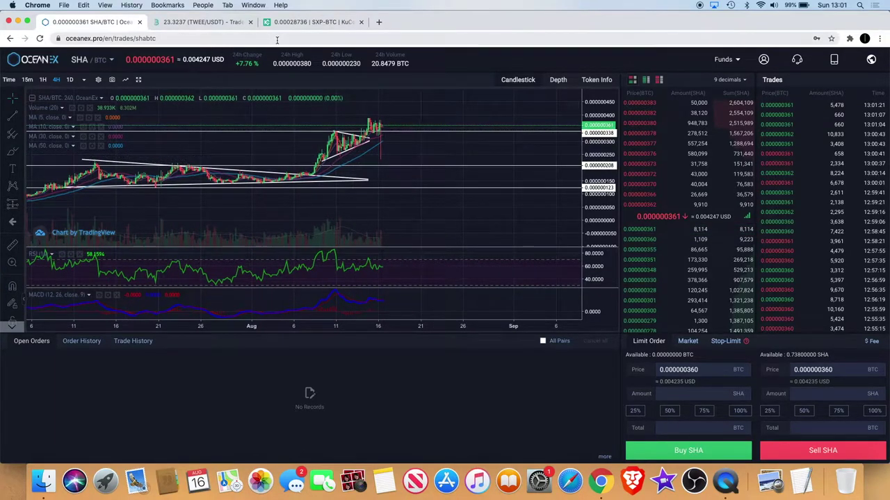
pyautogui.click(309, 23)
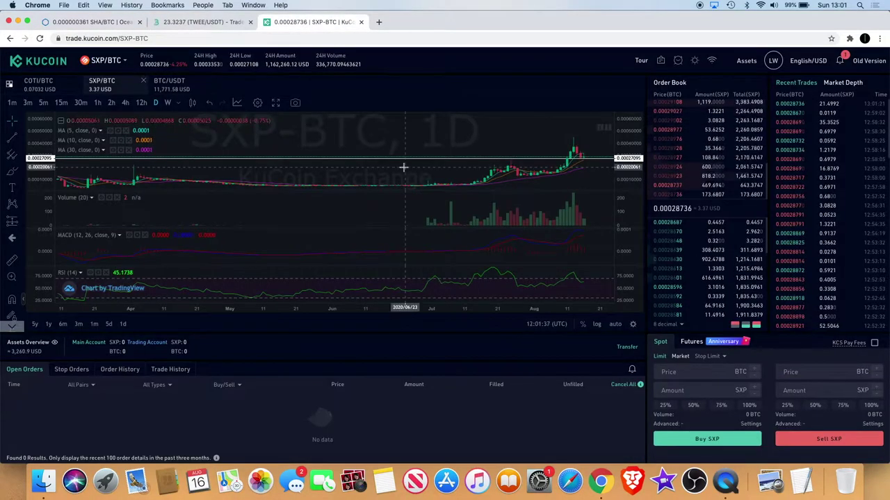
# Switch KuCoin's SXP/BTC chart from daily to 4h candles.
pyautogui.scroll(-5, 403, 167)
pyautogui.scroll(5, 403, 167)
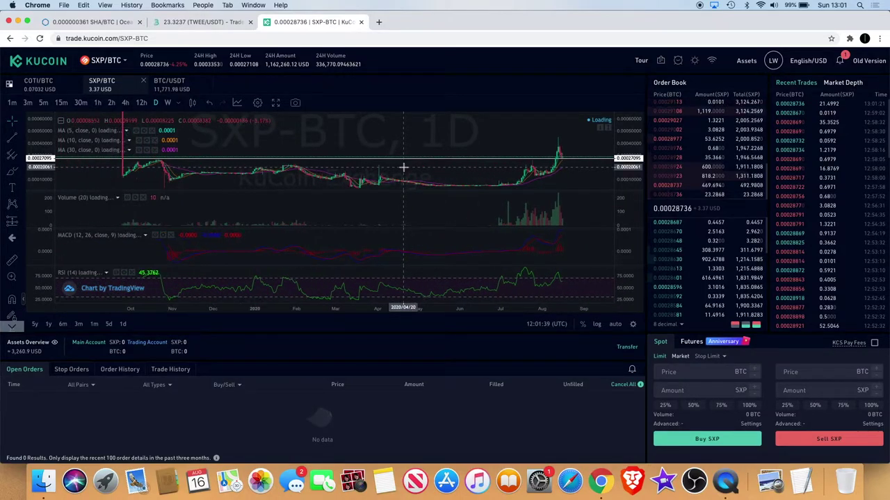
pyautogui.scroll(3, 403, 167)
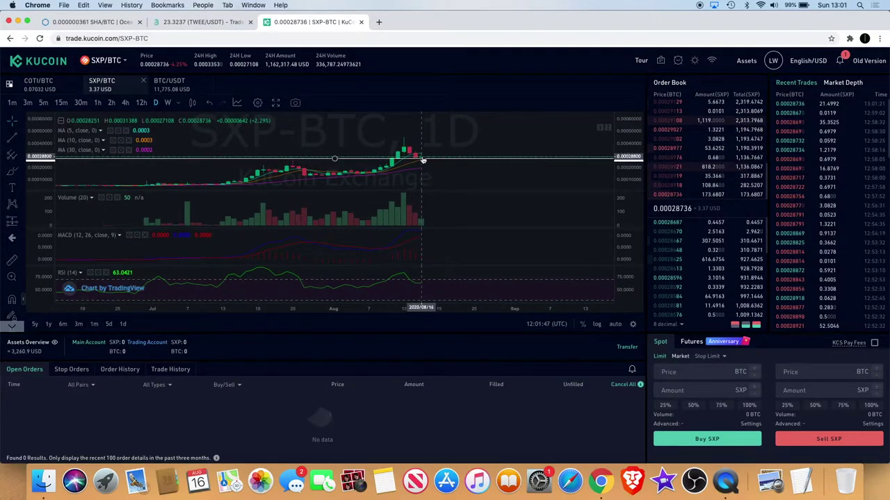
pyautogui.scroll(3, 422, 159)
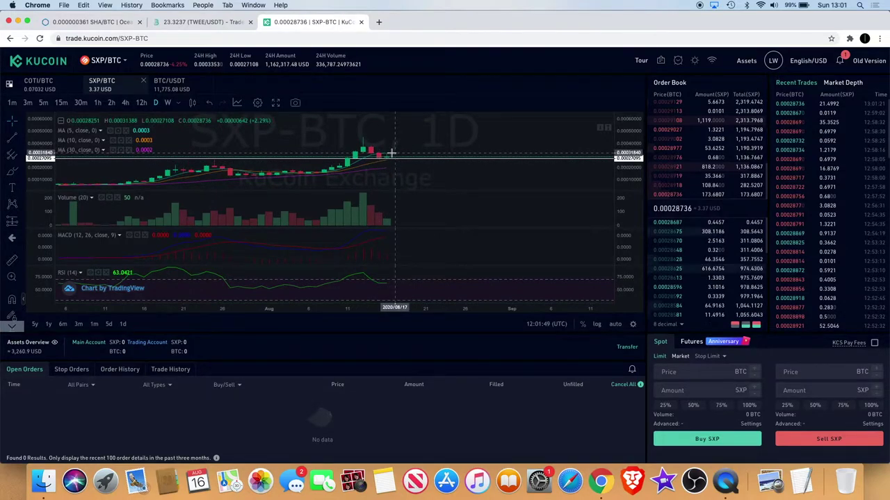
pyautogui.click(124, 103)
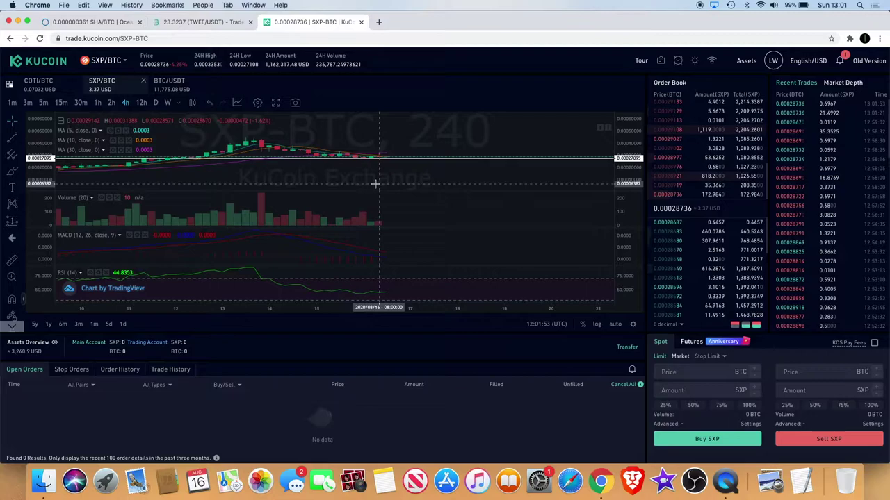
# Pan and zoom the 4h chart to frame earlier and recent price action.
pyautogui.moveTo(380, 181); pyautogui.dragTo(475, 150)
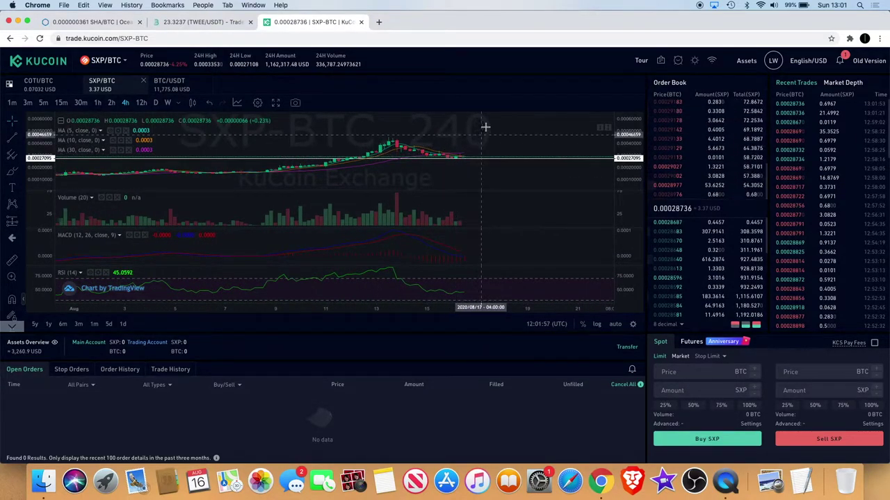
pyautogui.scroll(-5, 497, 118)
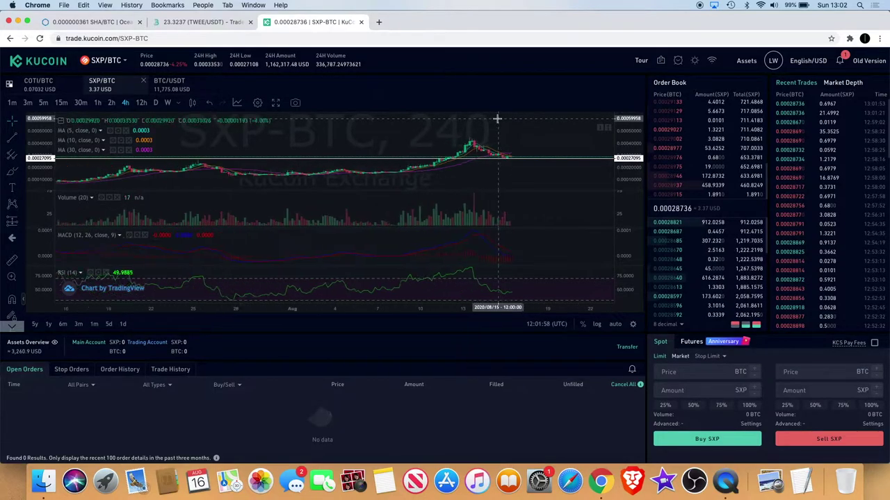
pyautogui.scroll(-5, 496, 118)
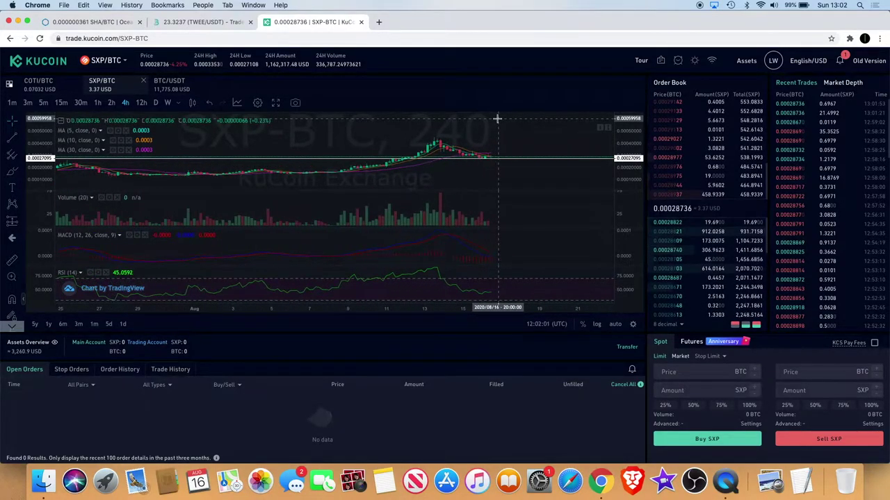
pyautogui.scroll(5, 497, 118)
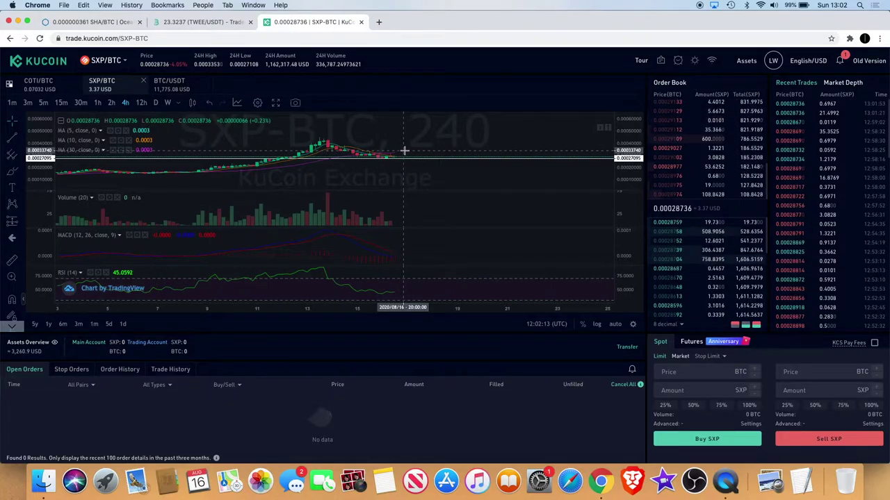
pyautogui.scroll(-1, 407, 154)
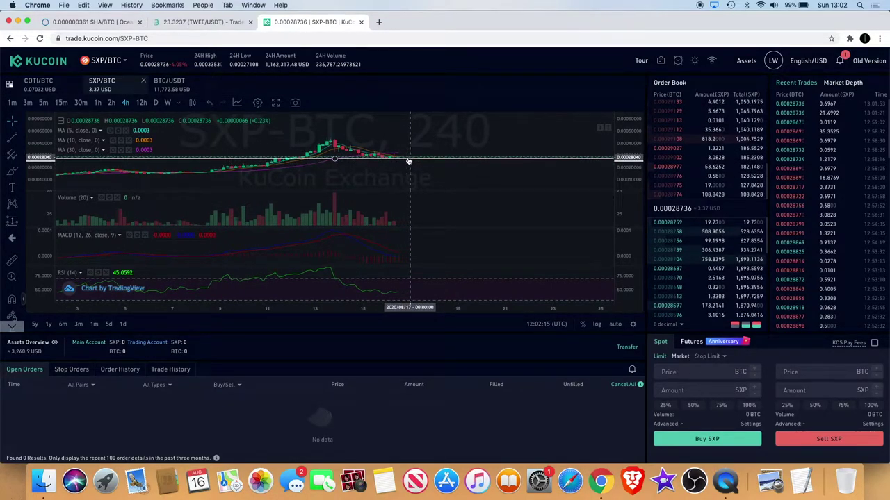
pyautogui.scroll(-2, 408, 160)
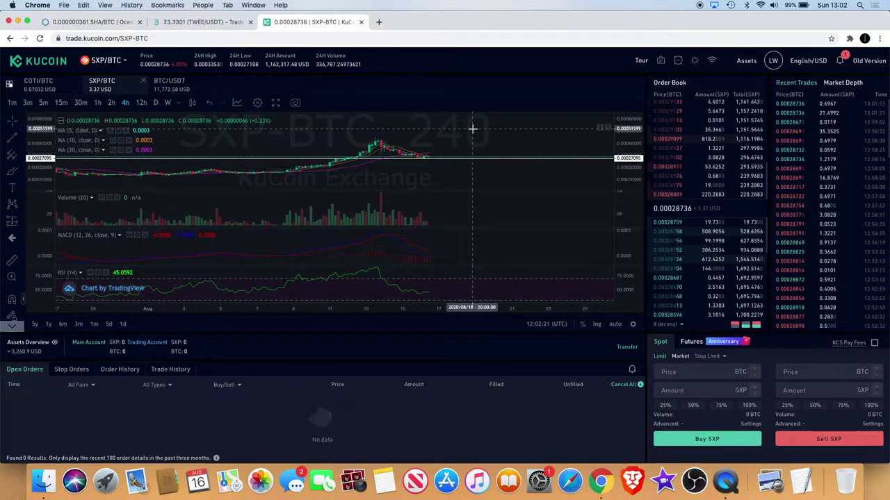
pyautogui.scroll(-5, 474, 132)
pyautogui.scroll(5, 475, 137)
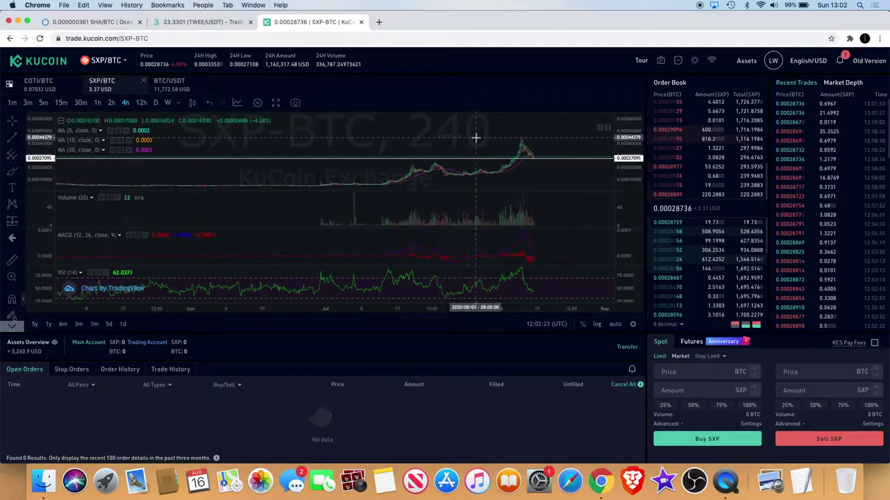
# Draw a horizontal resistance line at about 0.00045139 BTC on the SXP/BTC 4h chart.
pyautogui.click(22, 143)
pyautogui.click(66, 164)
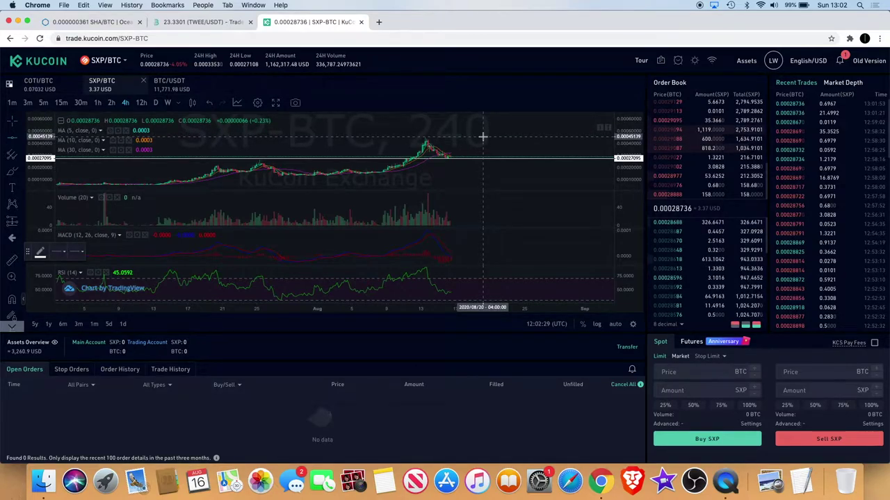
pyautogui.click(483, 136)
pyautogui.scroll(-8, 487, 139)
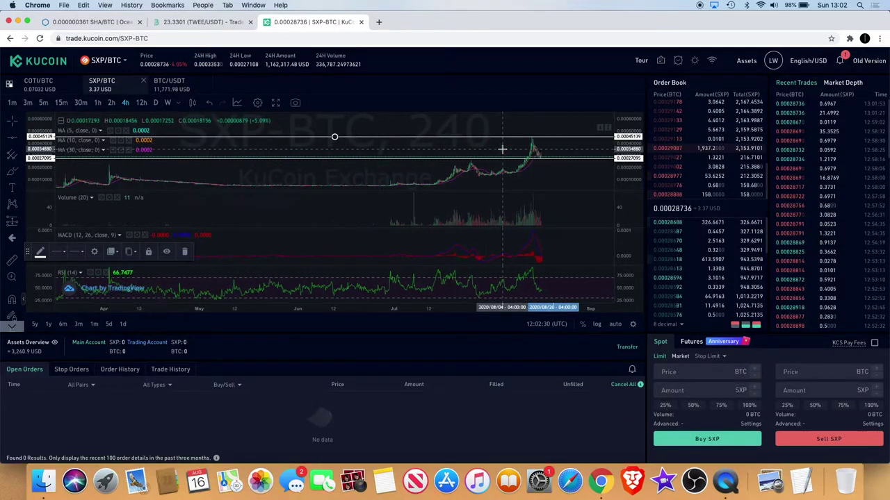
pyautogui.scroll(5, 502, 149)
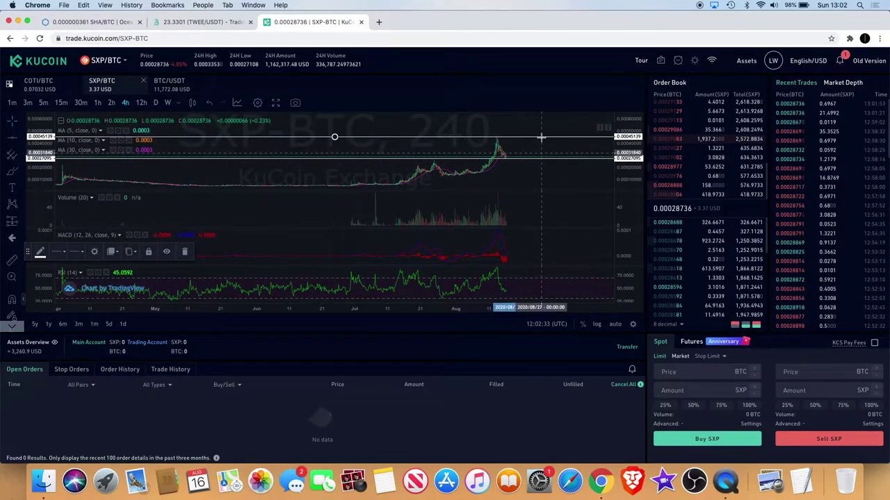
pyautogui.scroll(2, 590, 151)
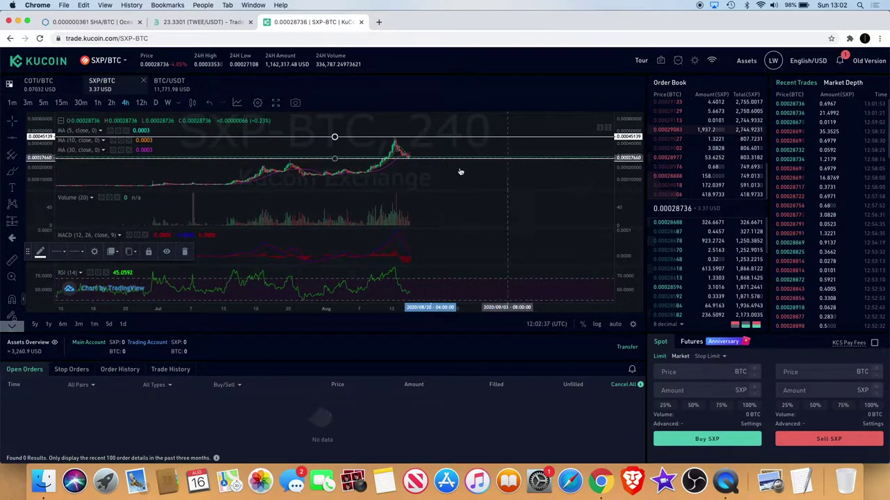
# Maximize the MACD pane, then restore the price, volume and RSI panes.
pyautogui.hscroll(-3, 437, 181)
pyautogui.hscroll(3, 437, 181)
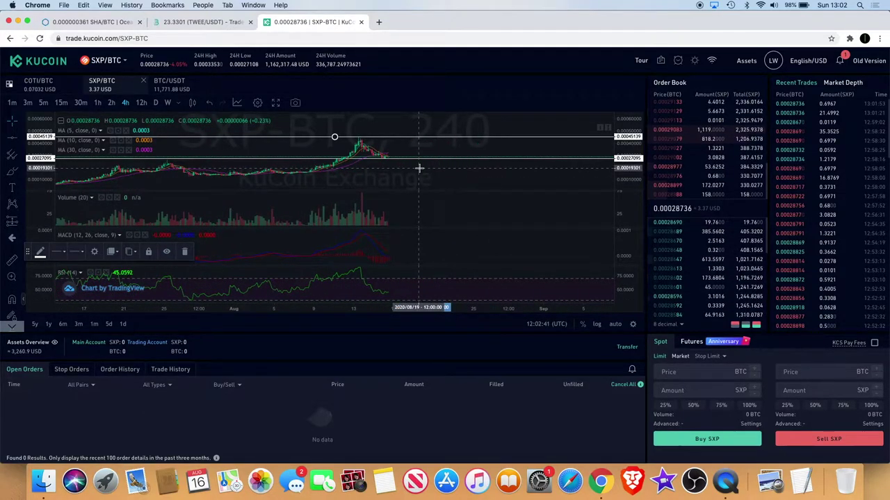
pyautogui.hscroll(-2, 419, 167)
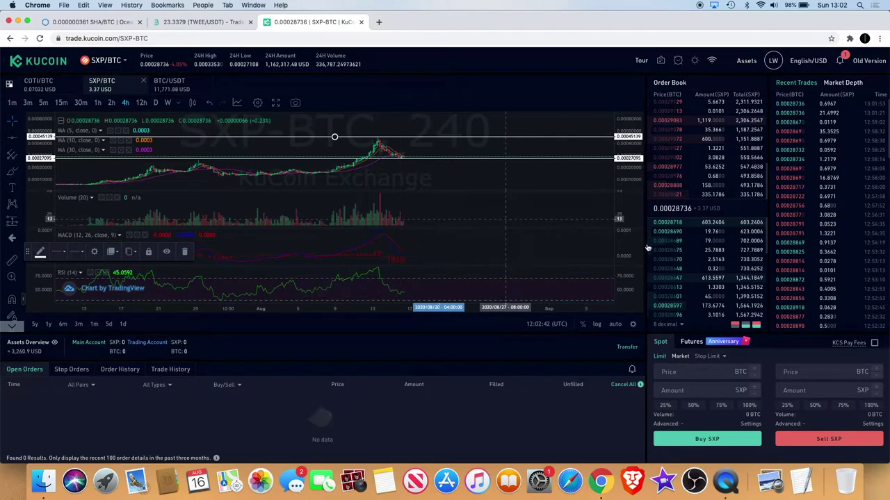
pyautogui.click(606, 236)
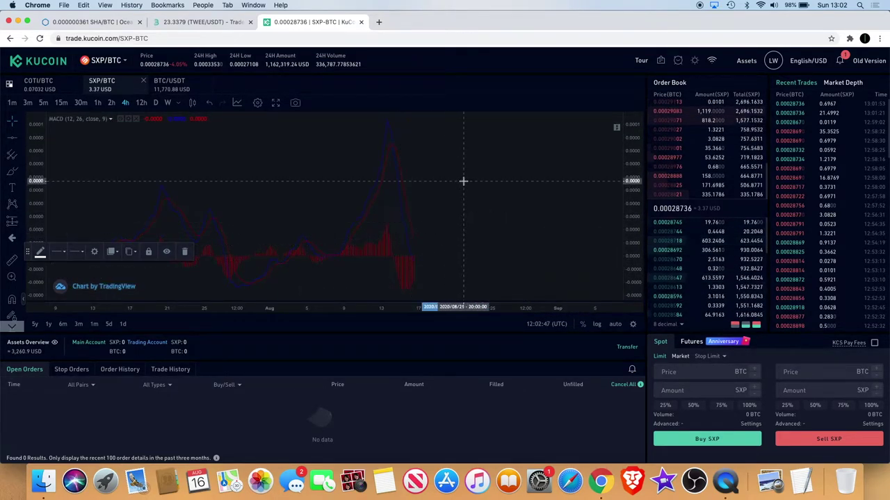
pyautogui.click(615, 128)
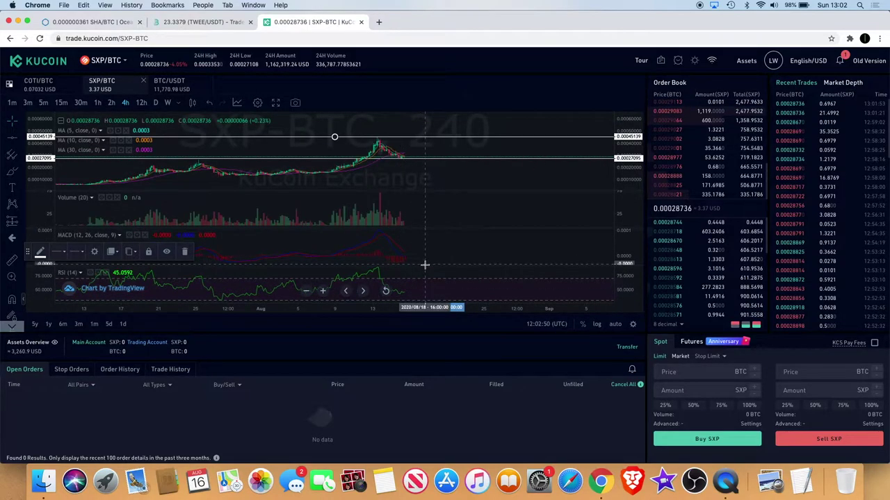
pyautogui.scroll(-3, 431, 279)
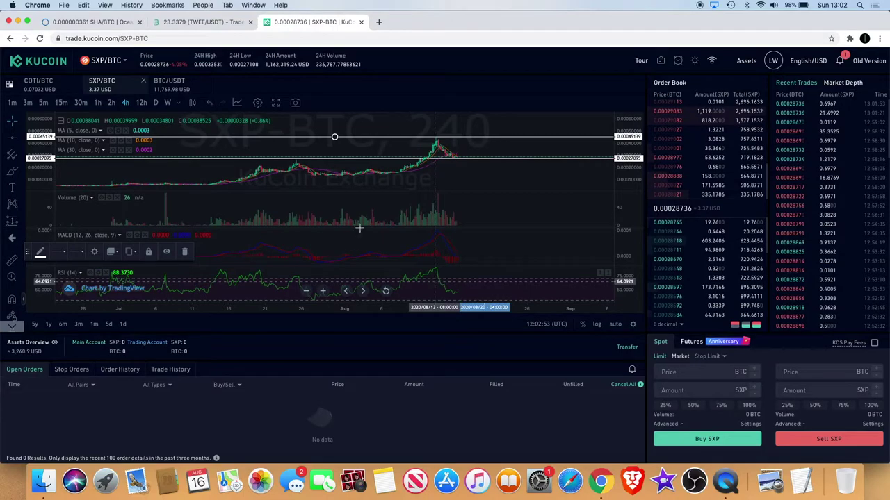
# Add the Accumulative Swing Index from the Trend indicators as its own pane.
pyautogui.click(237, 104)
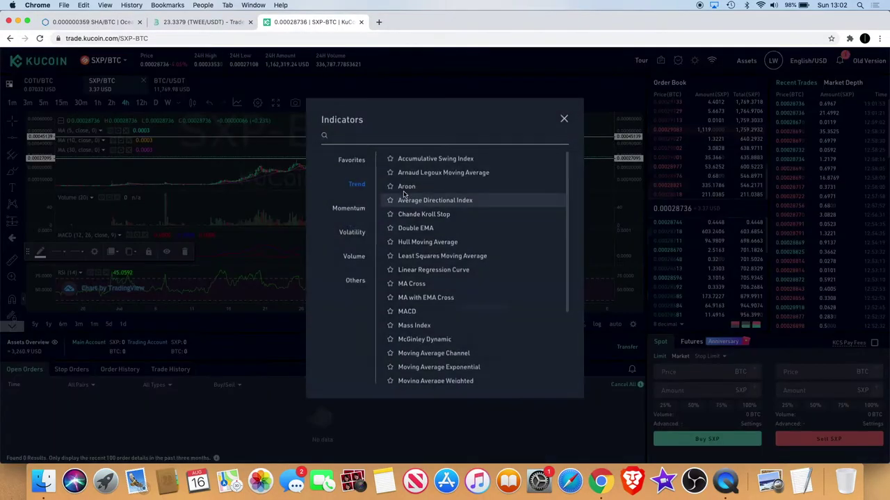
pyautogui.click(419, 165)
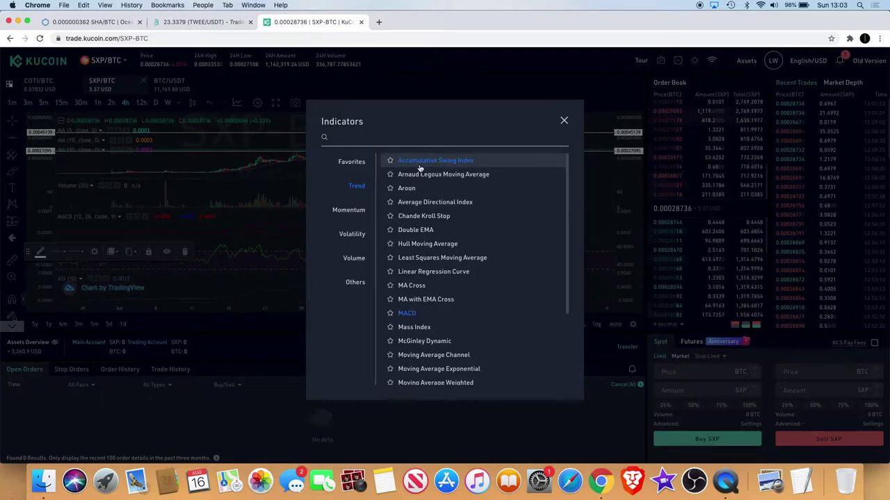
pyautogui.click(562, 121)
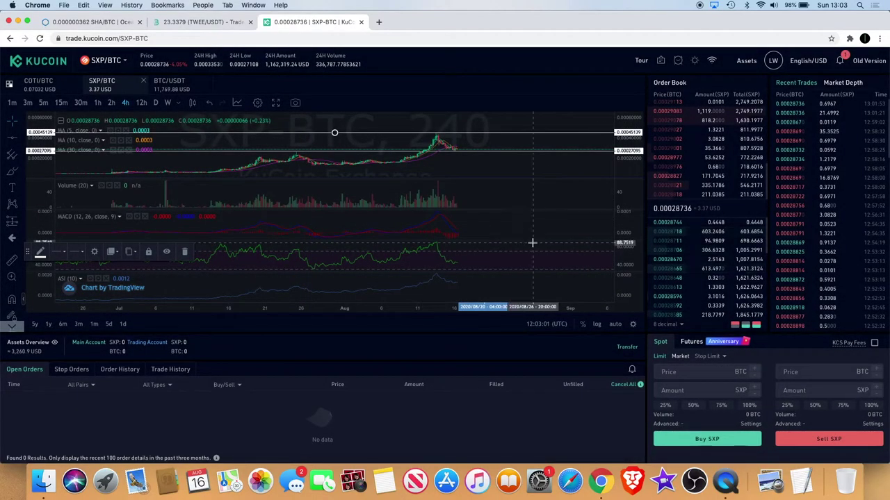
# Zoom out the KuCoin chart, then return to OceanEx's SHA/BTC page.
pyautogui.scroll(-2, 407, 271)
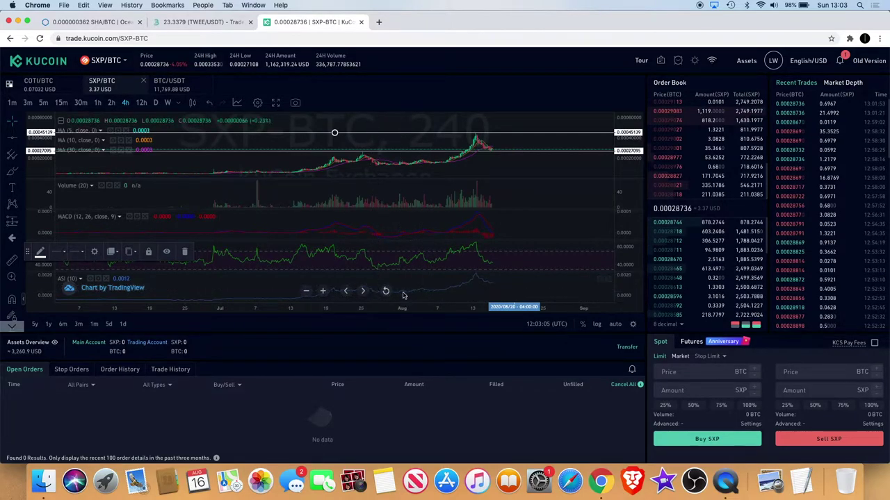
pyautogui.scroll(1, 469, 274)
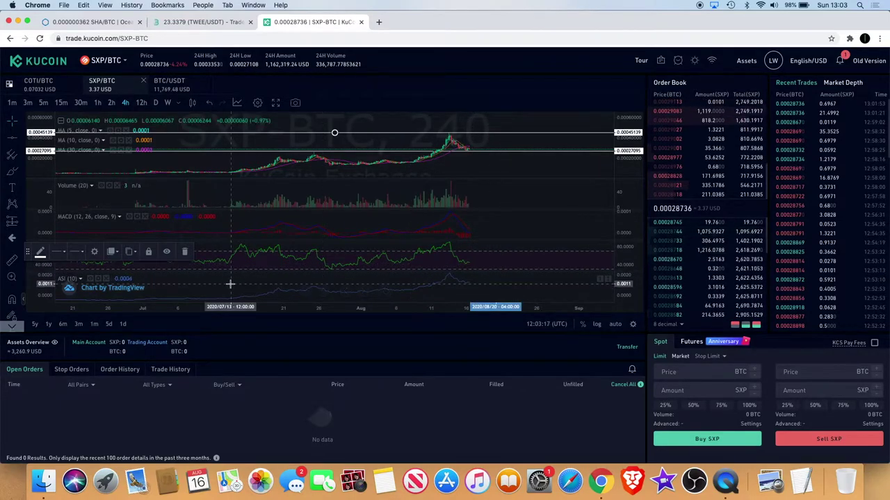
pyautogui.scroll(-5, 289, 207)
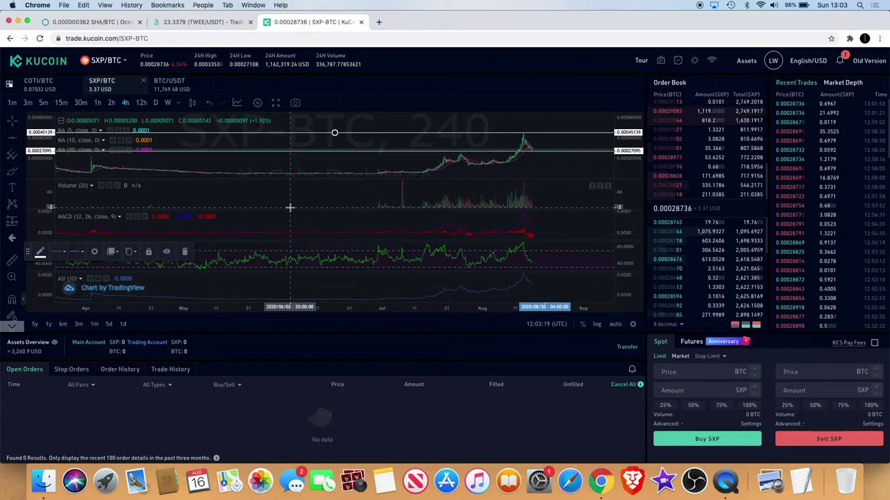
pyautogui.click(105, 22)
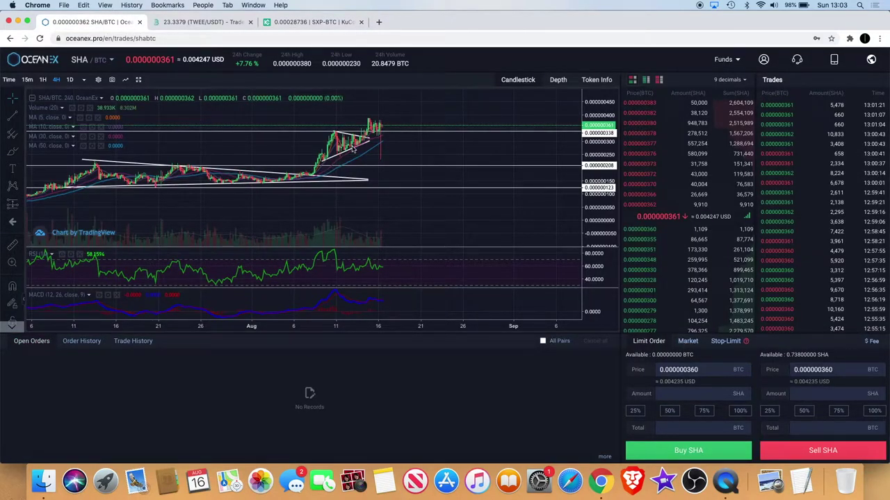
# Reload the OceanEx SHA/BTC page and zoom around the 4H triangle trendlines.
pyautogui.press('super+r')
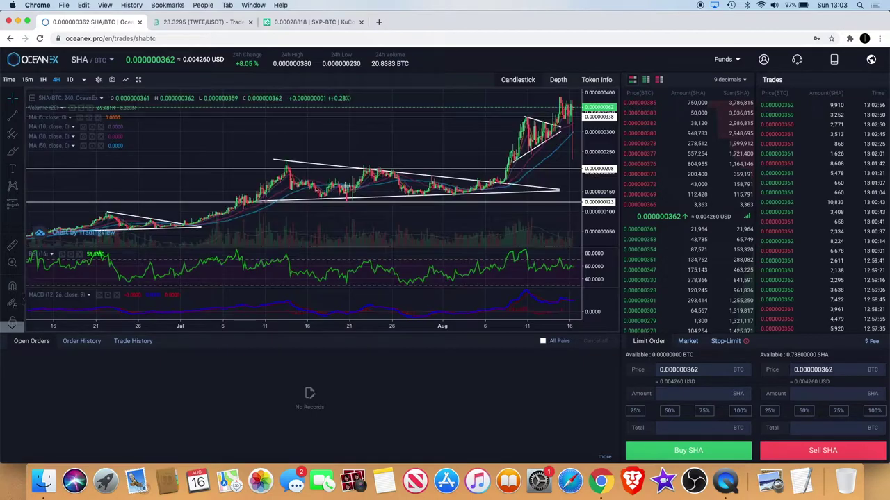
pyautogui.scroll(3, 340, 195)
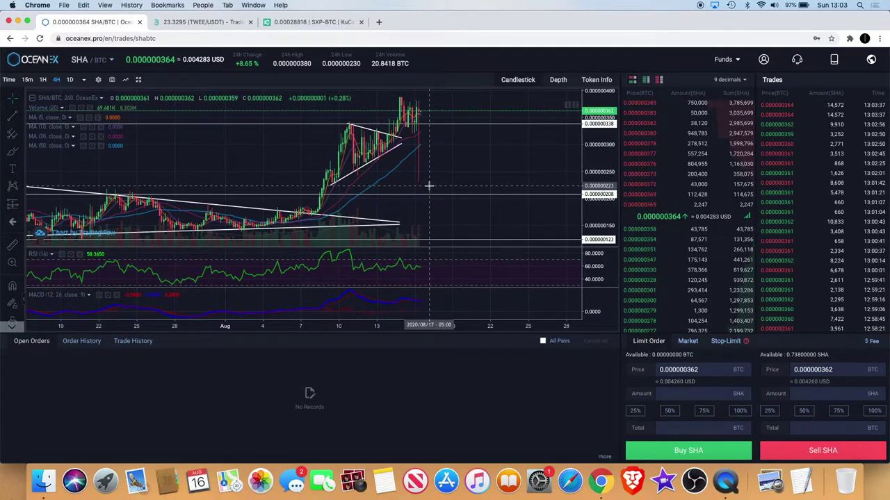
pyautogui.scroll(5, 429, 185)
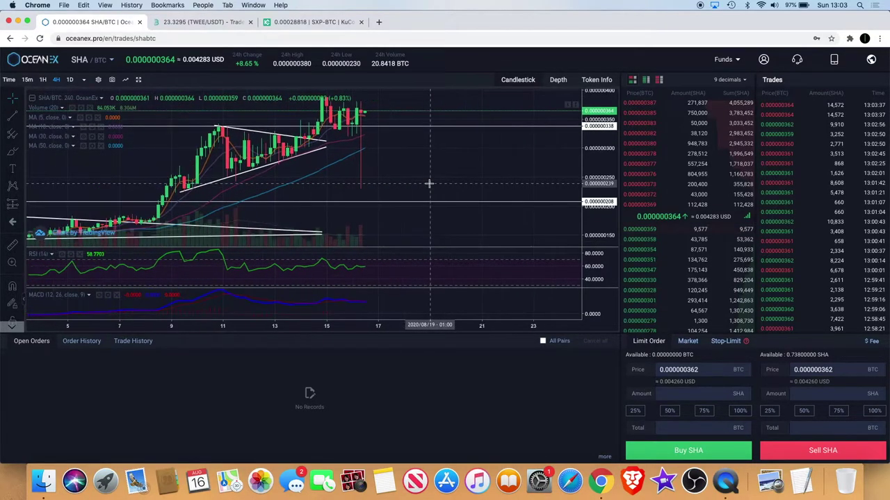
pyautogui.hscroll(-3, 427, 184)
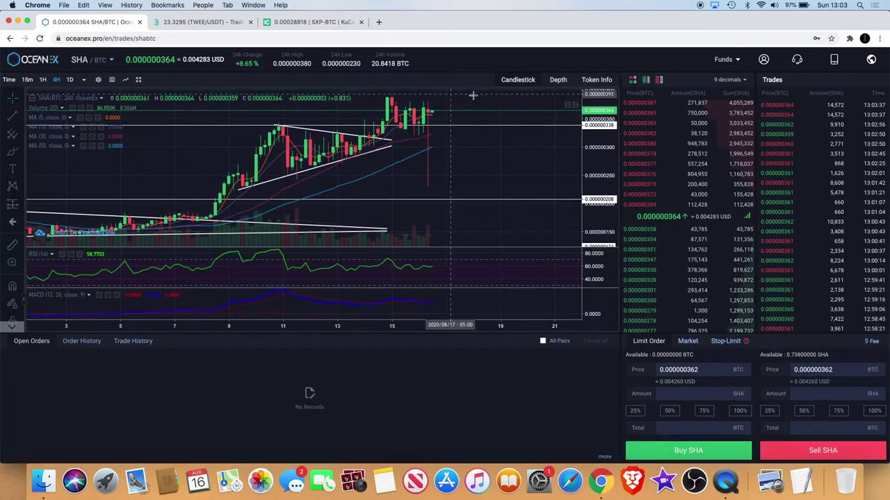
pyautogui.scroll(-3, 508, 116)
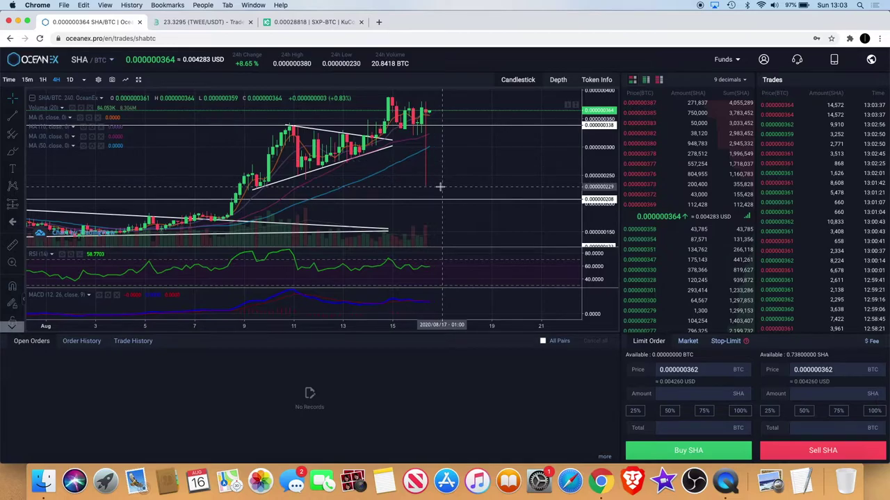
pyautogui.scroll(-6, 473, 124)
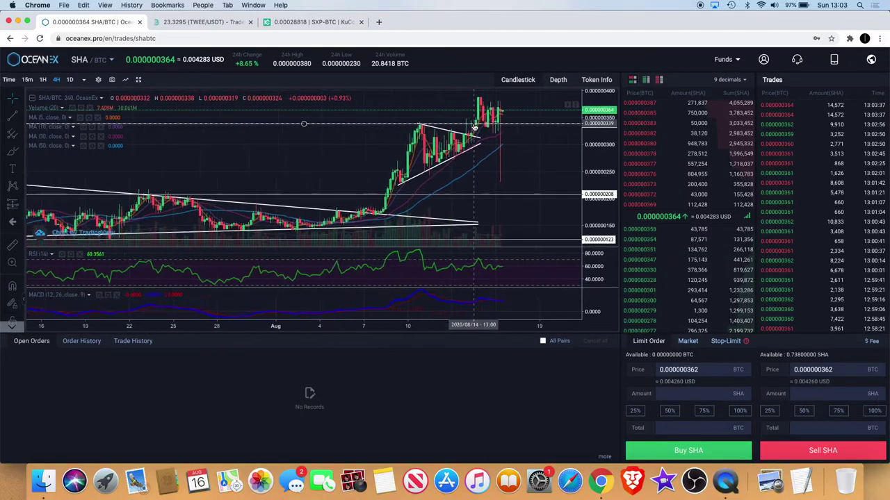
# Switch the SHA/BTC chart to 1-hour candles.
pyautogui.scroll(8, 474, 128)
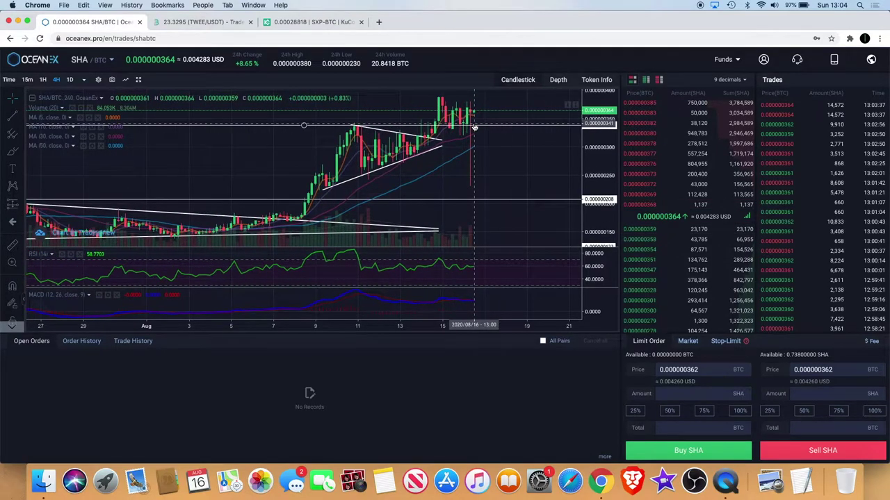
pyautogui.scroll(-5, 474, 127)
pyautogui.scroll(4, 474, 127)
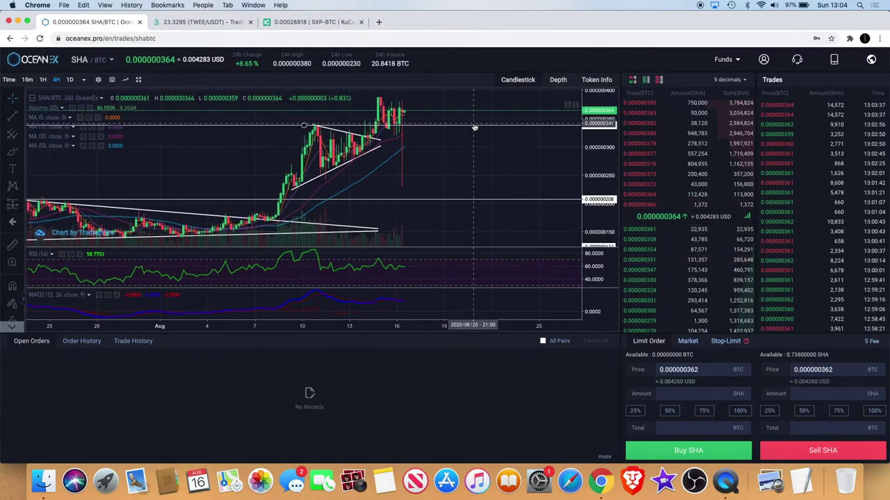
pyautogui.scroll(1, 474, 128)
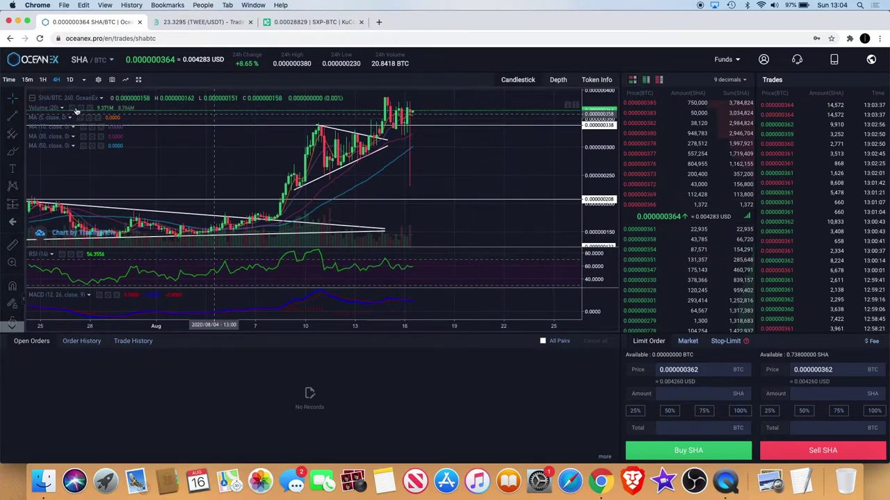
pyautogui.click(43, 80)
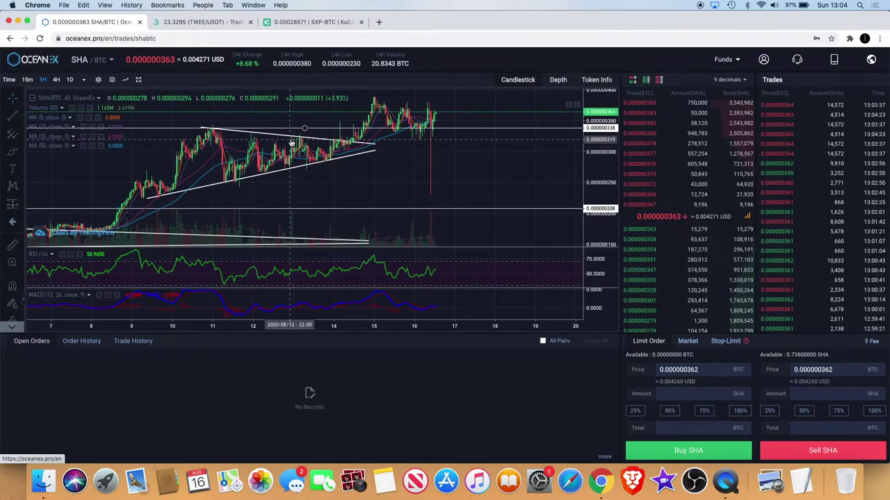
# Zoom the 1H chart to examine price holding at 0.000000363 BTC above the broken triangle.
pyautogui.scroll(4, 292, 143)
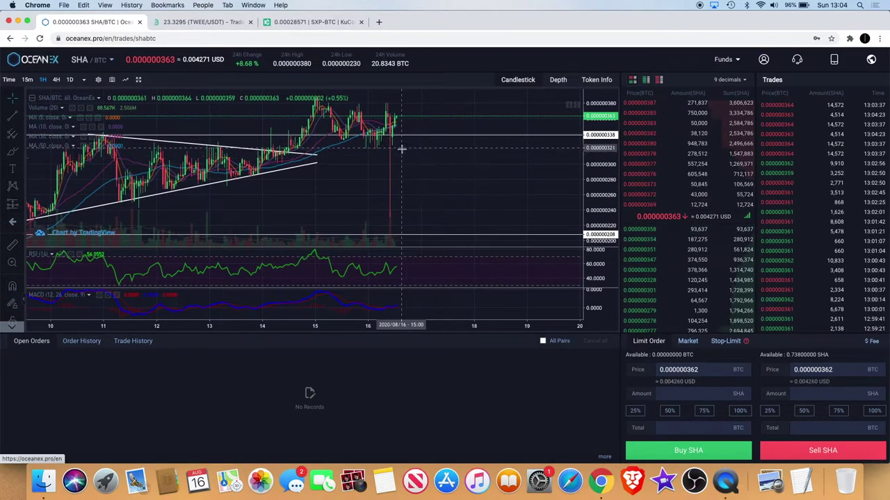
pyautogui.scroll(3, 431, 132)
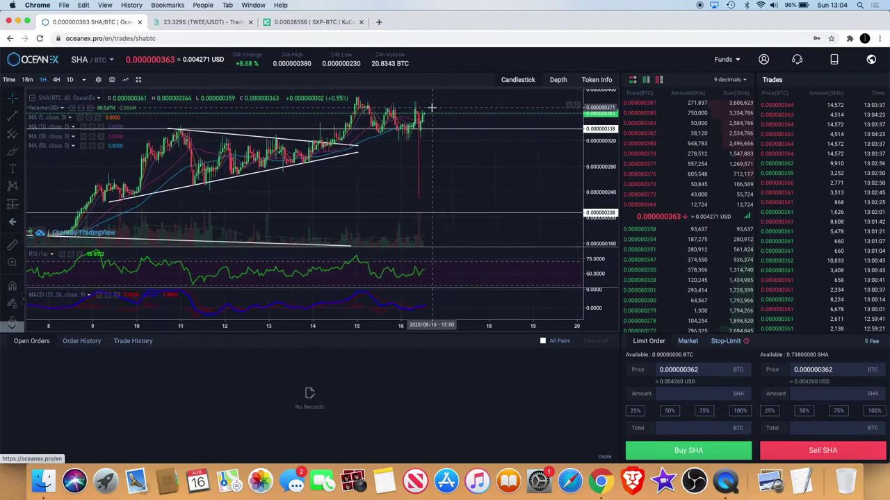
pyautogui.scroll(3, 425, 118)
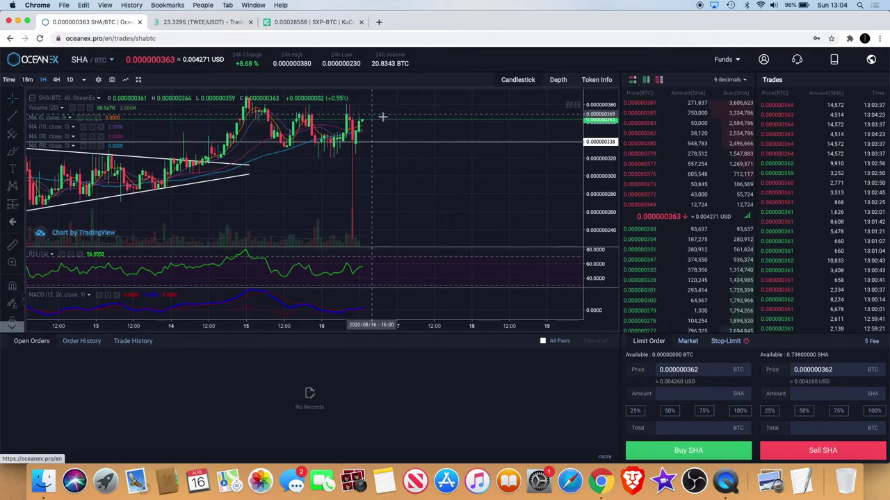
pyautogui.scroll(-5, 412, 111)
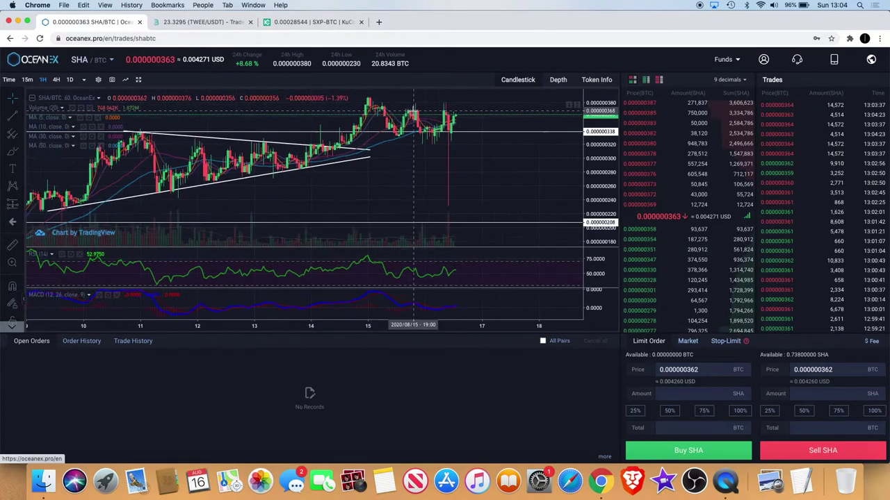
pyautogui.scroll(3, 413, 110)
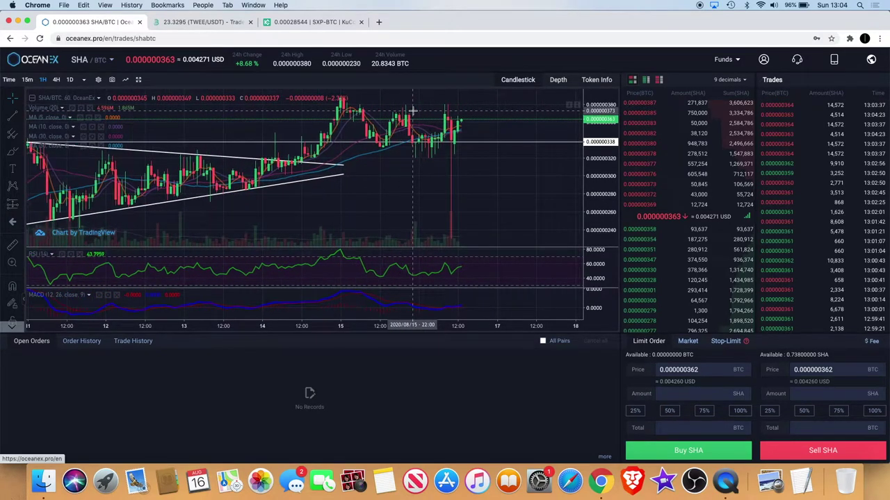
pyautogui.scroll(3, 413, 110)
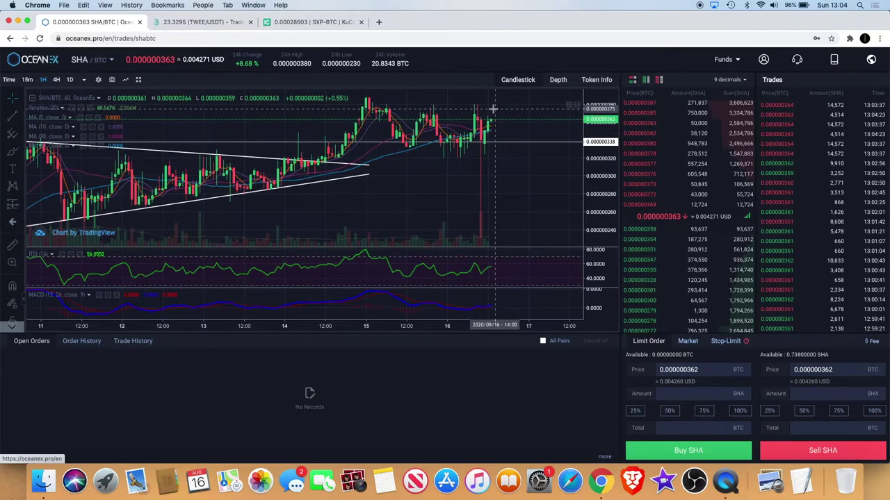
pyautogui.scroll(-5, 492, 109)
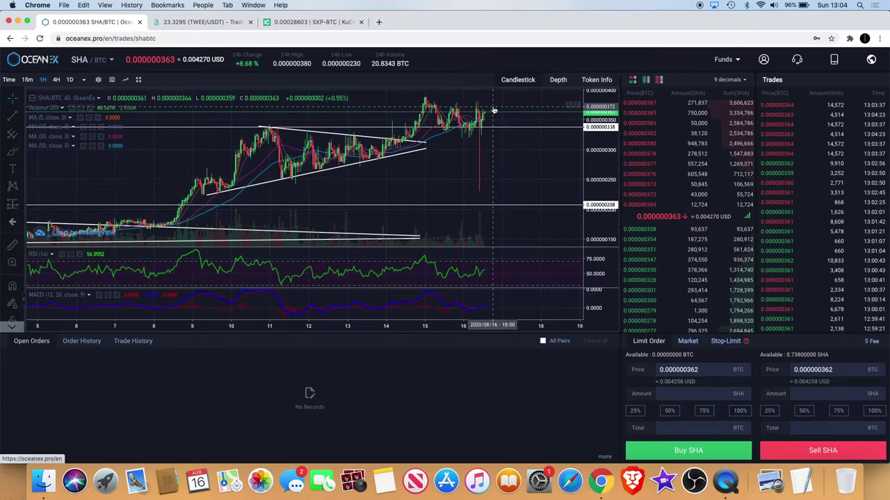
pyautogui.scroll(5, 493, 109)
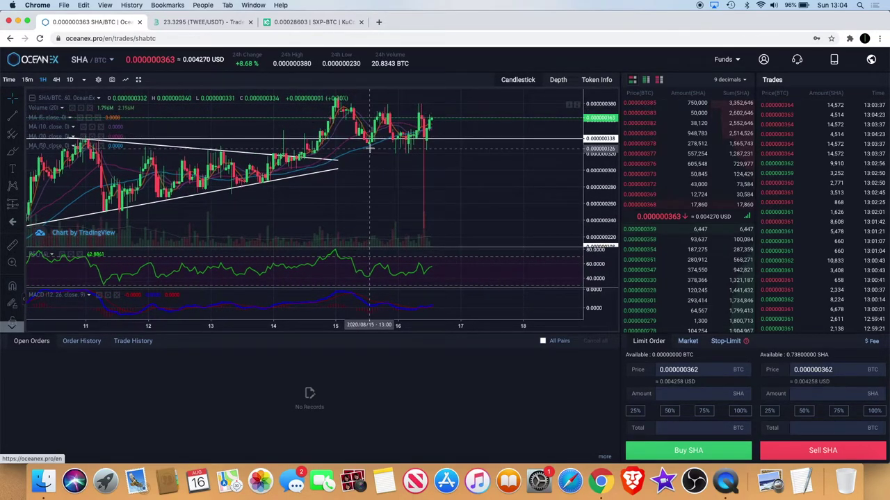
pyautogui.scroll(-3, 428, 135)
pyautogui.scroll(-5, 427, 136)
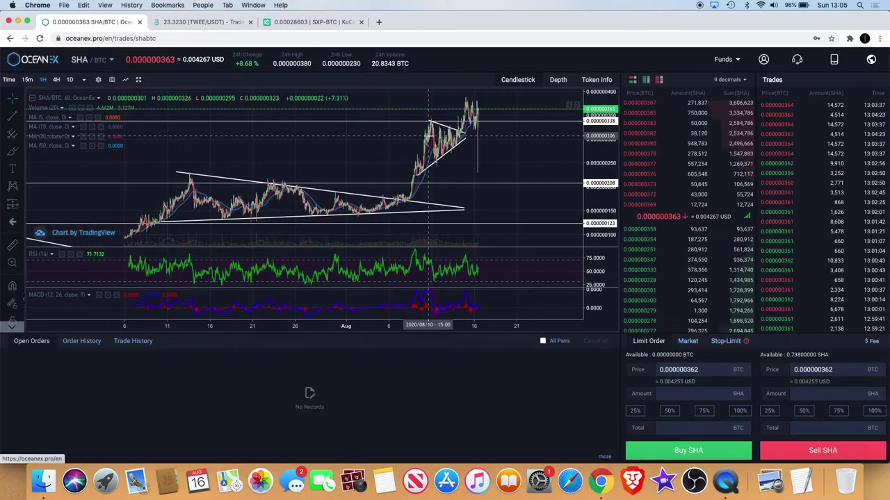
pyautogui.scroll(5, 427, 135)
pyautogui.scroll(5, 427, 136)
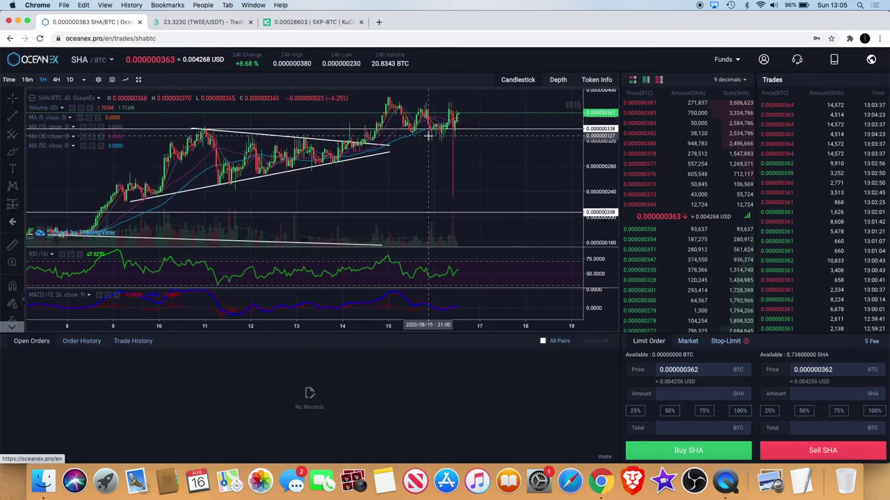
pyautogui.scroll(2, 427, 135)
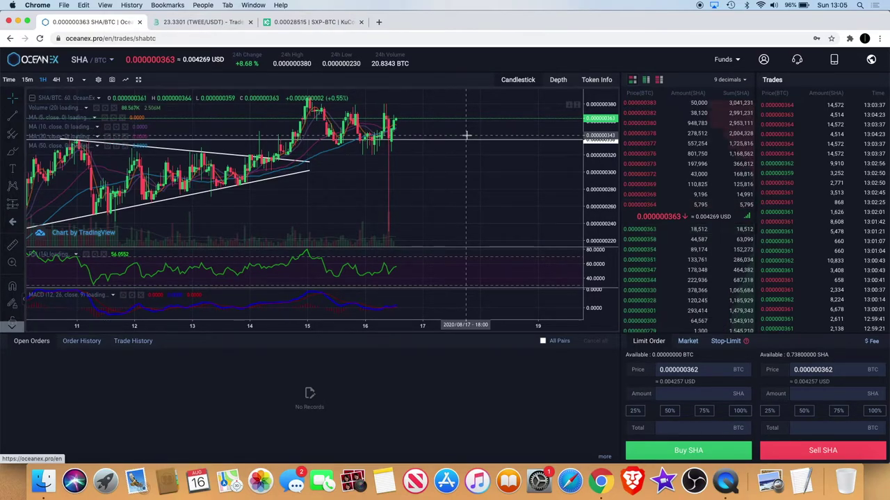
pyautogui.scroll(-5, 467, 135)
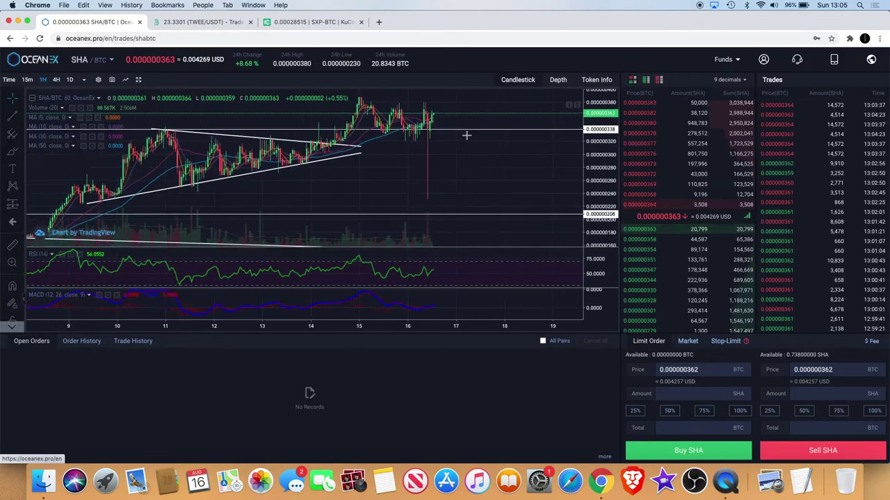
pyautogui.scroll(5, 466, 135)
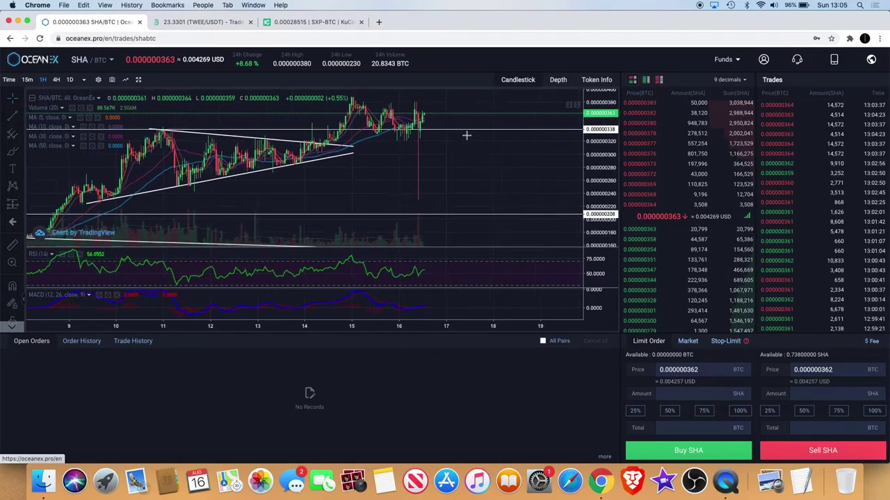